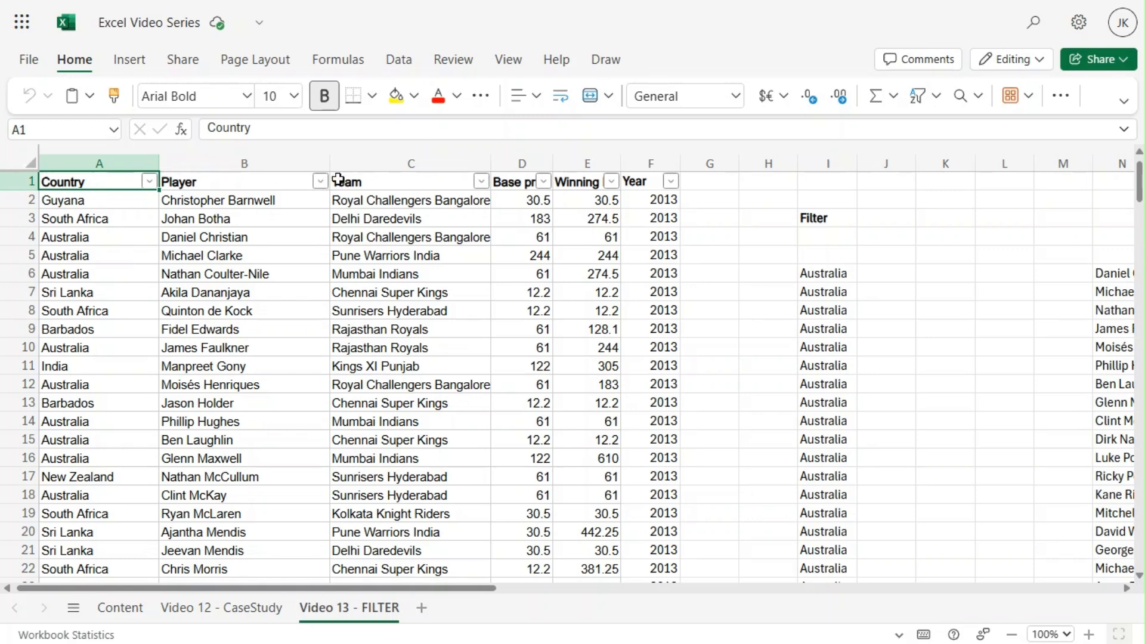
# Step: Examine the Base price, Winning bid and Year column headers of the player data
pyautogui.click(513, 182)
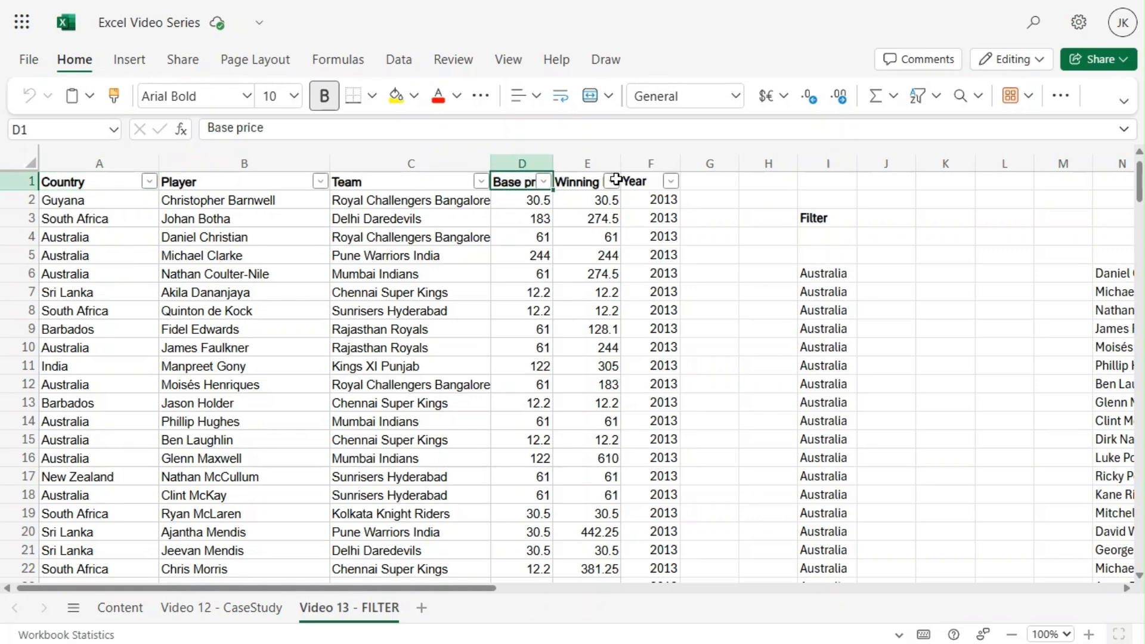
pyautogui.click(588, 182)
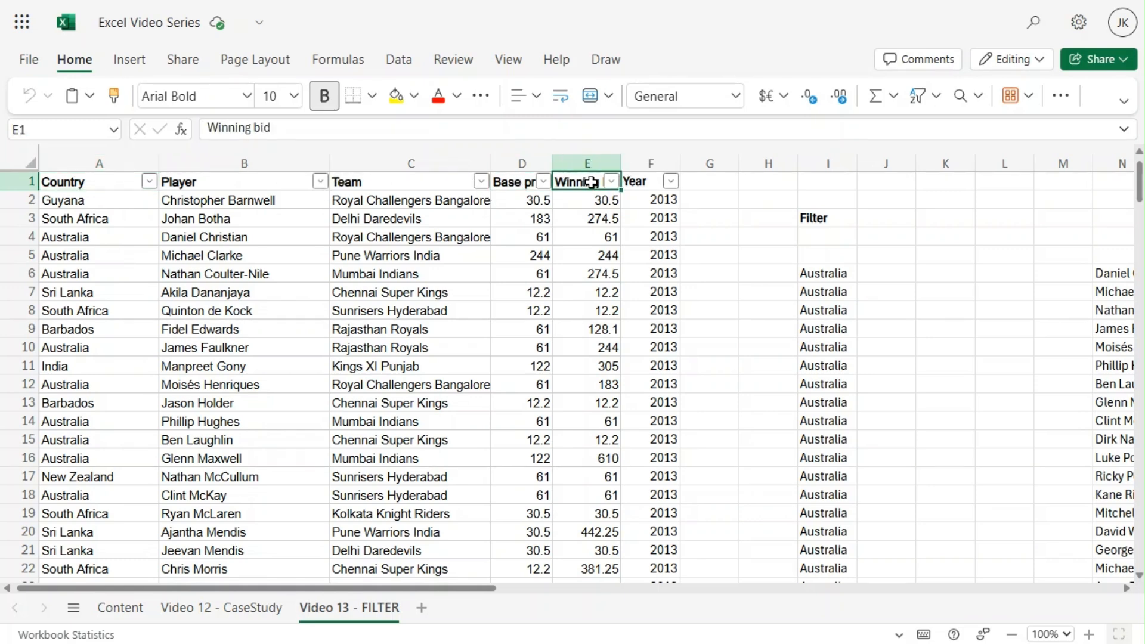
pyautogui.click(642, 181)
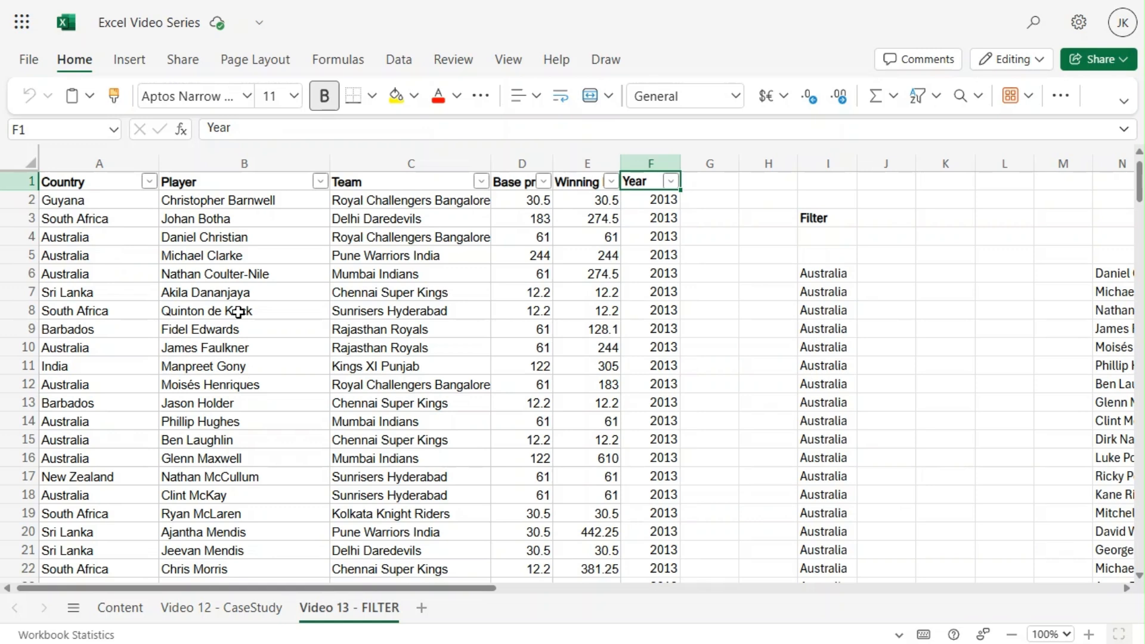
pyautogui.click(836, 180)
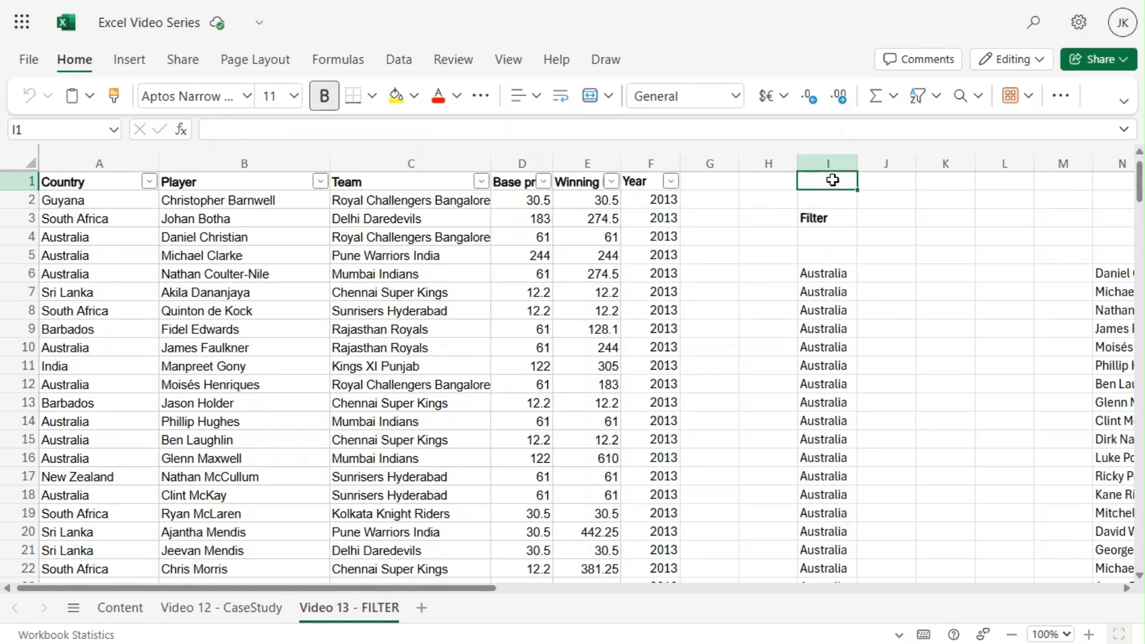
pyautogui.write('=f')
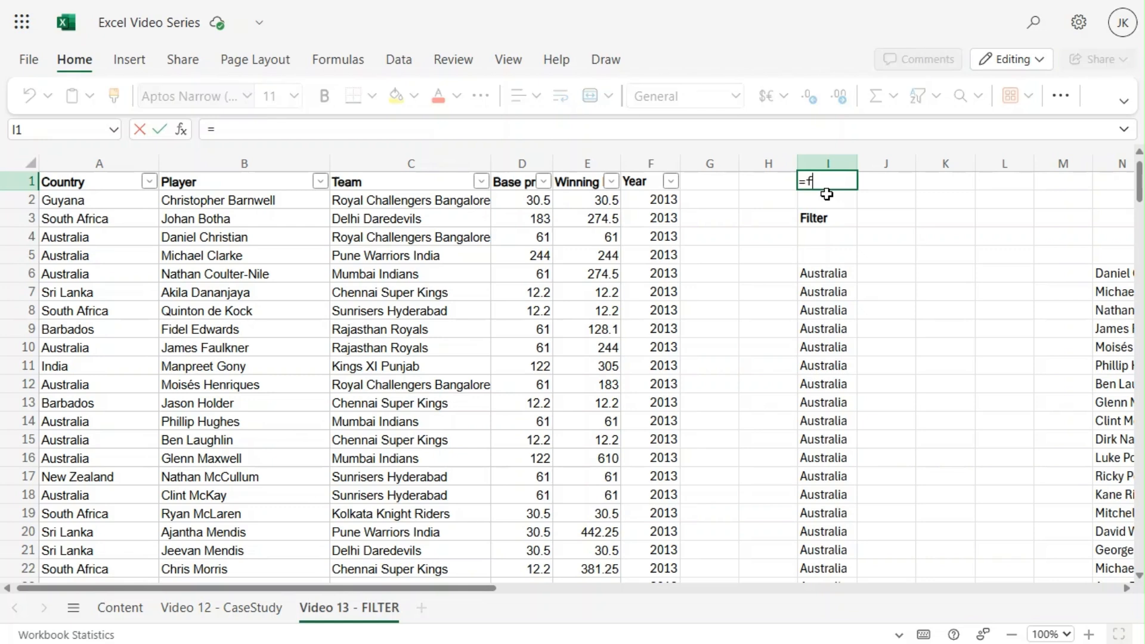
pyautogui.write('ilter')
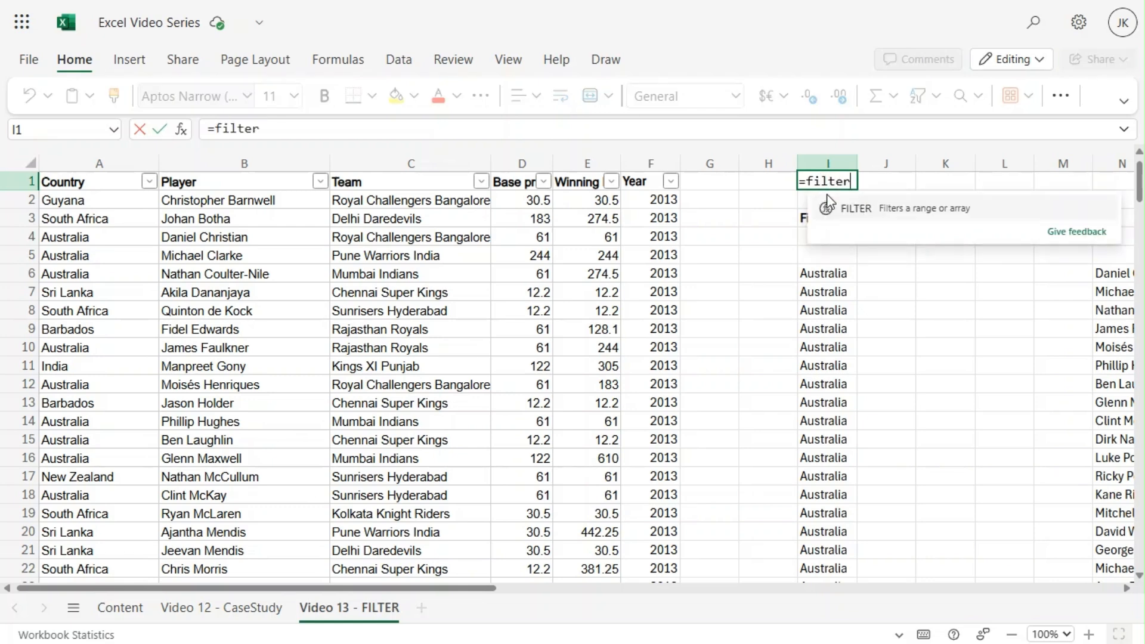
pyautogui.write('(')
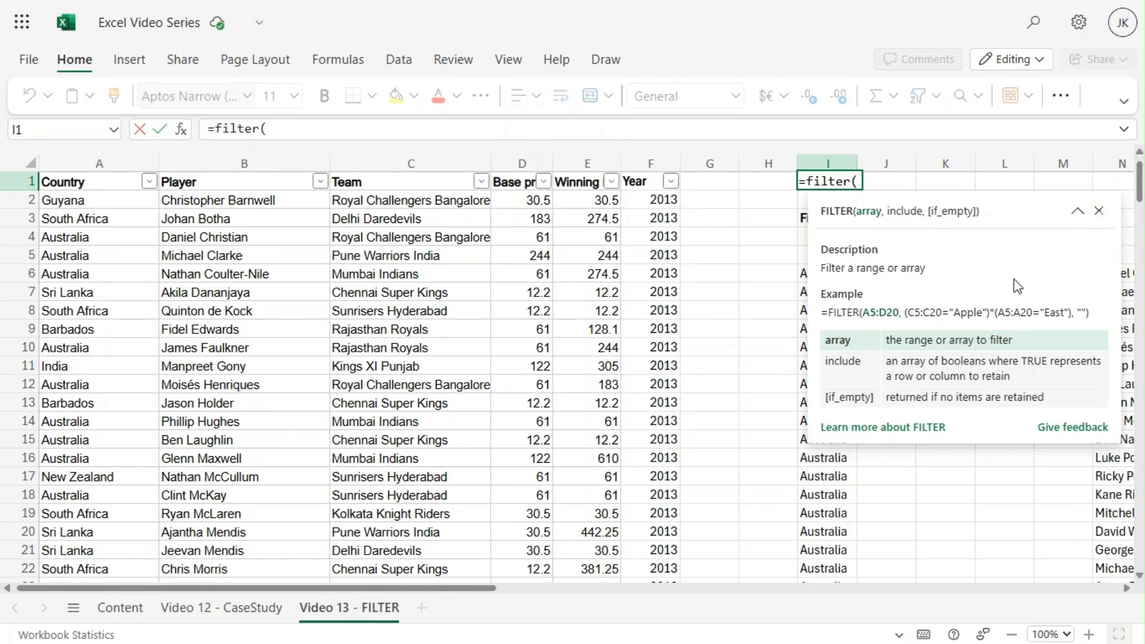
pyautogui.click(1098, 212)
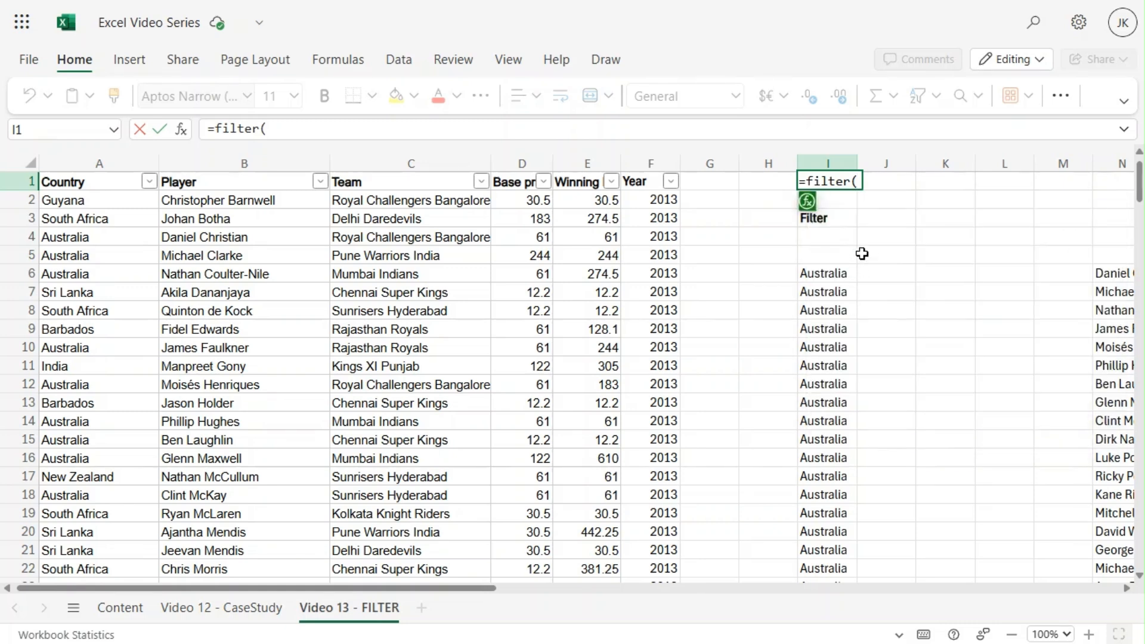
pyautogui.press('BackSpace')
pyautogui.press('BackSpace')
pyautogui.press('BackSpace')
pyautogui.press('BackSpace')
pyautogui.press('BackSpace')
pyautogui.press('BackSpace')
pyautogui.press('BackSpace')
pyautogui.press('BackSpace')
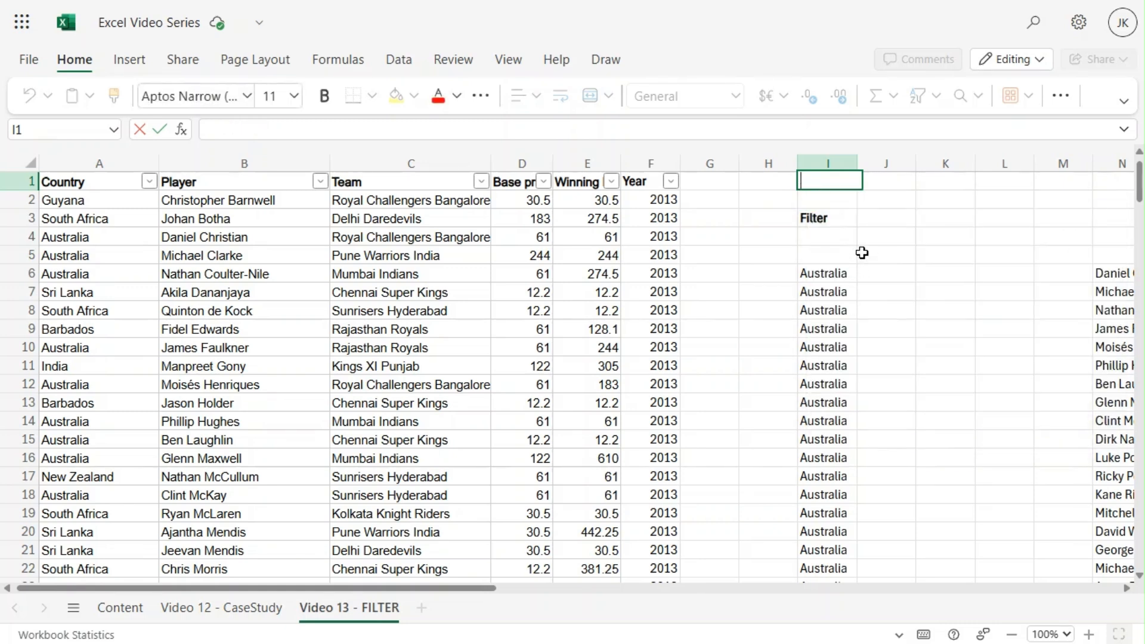
pyautogui.click(899, 263)
# Step: Examine the FILTER formula in cell I6 and the full extent of its spilled country list
pyautogui.click(806, 270)
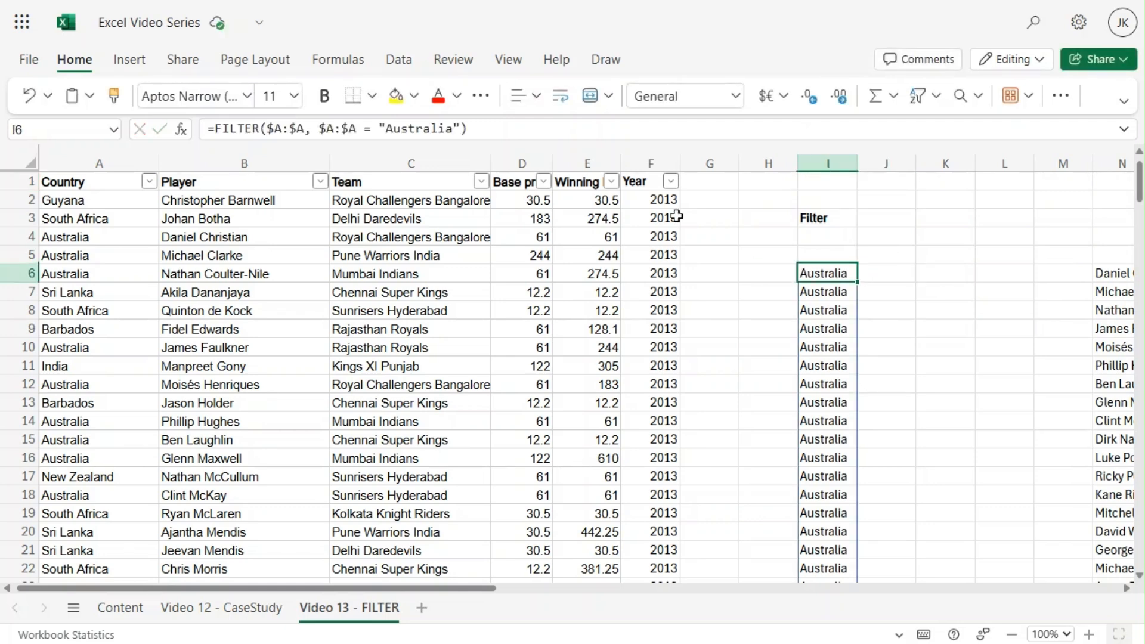
pyautogui.click(482, 132)
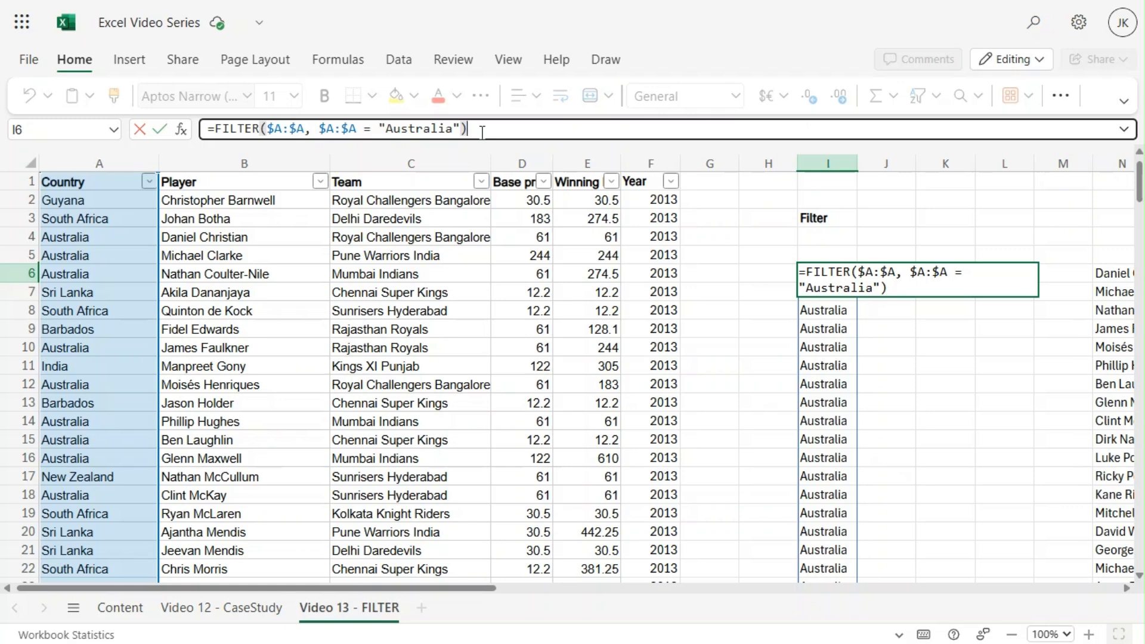
pyautogui.hotkey('ctrl', 'Return')
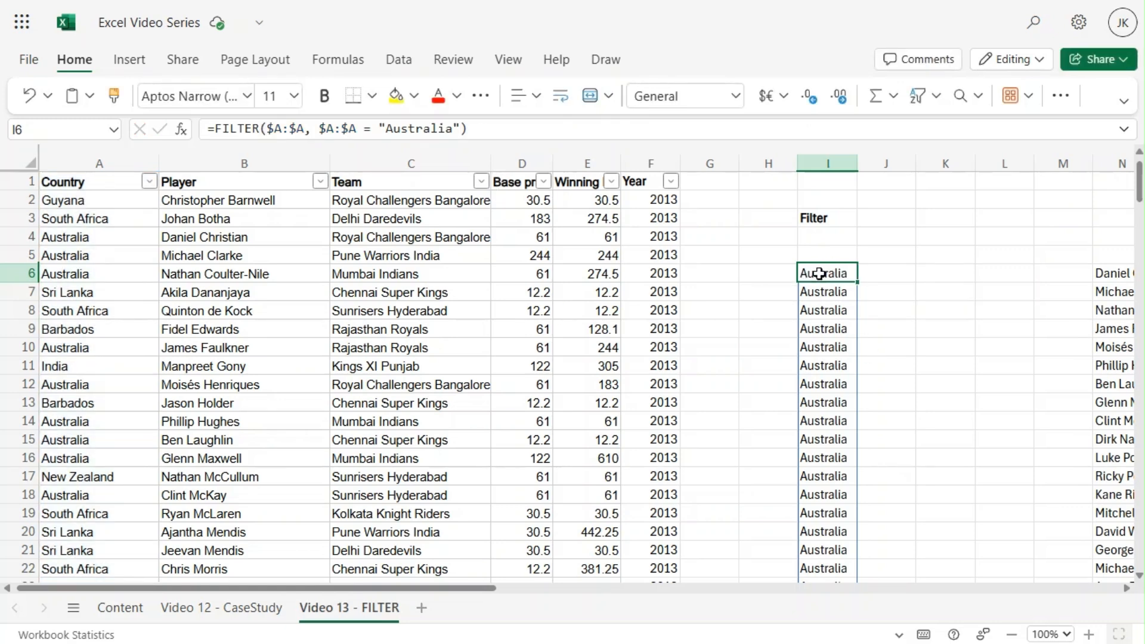
pyautogui.hotkey('ctrl', 'shift', 'Down')
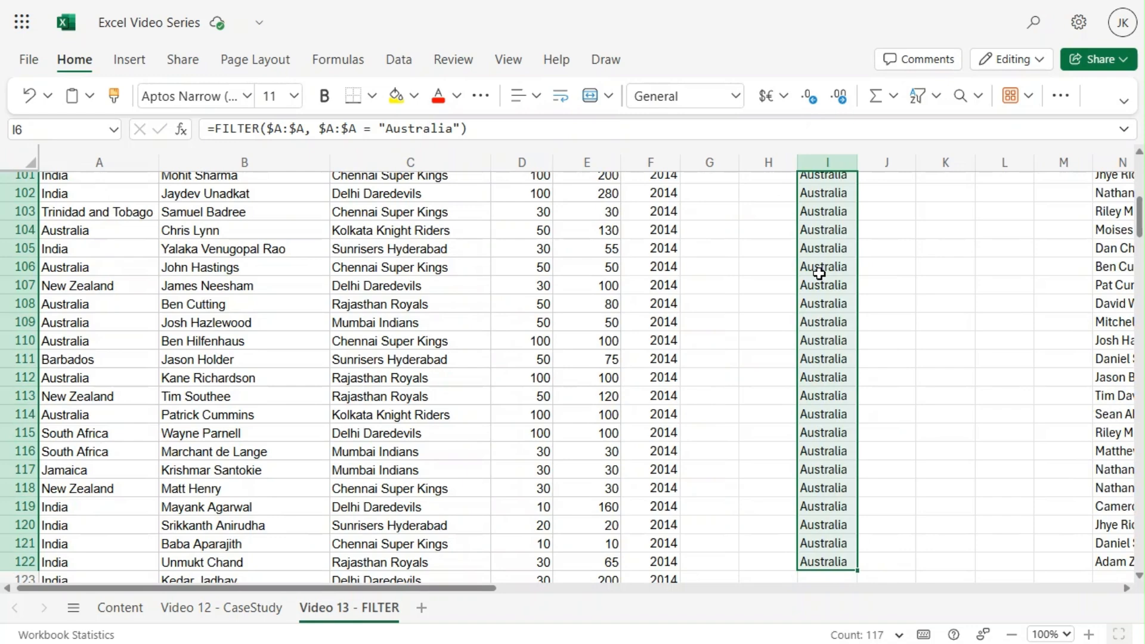
pyautogui.scroll(20, 859, 230)
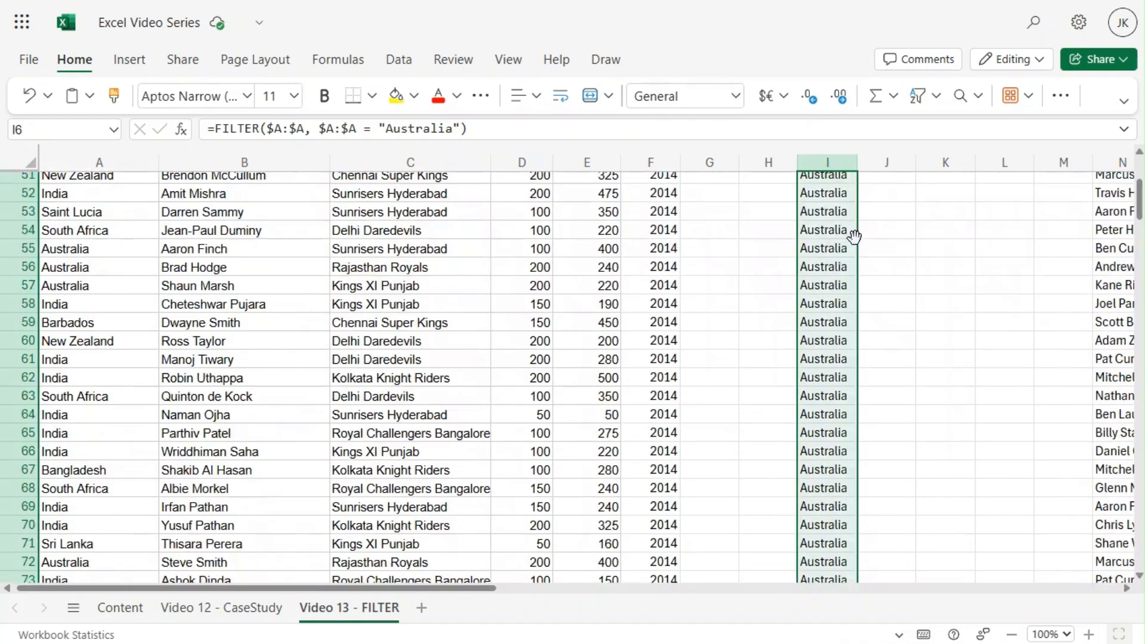
pyautogui.scroll(1, 854, 236)
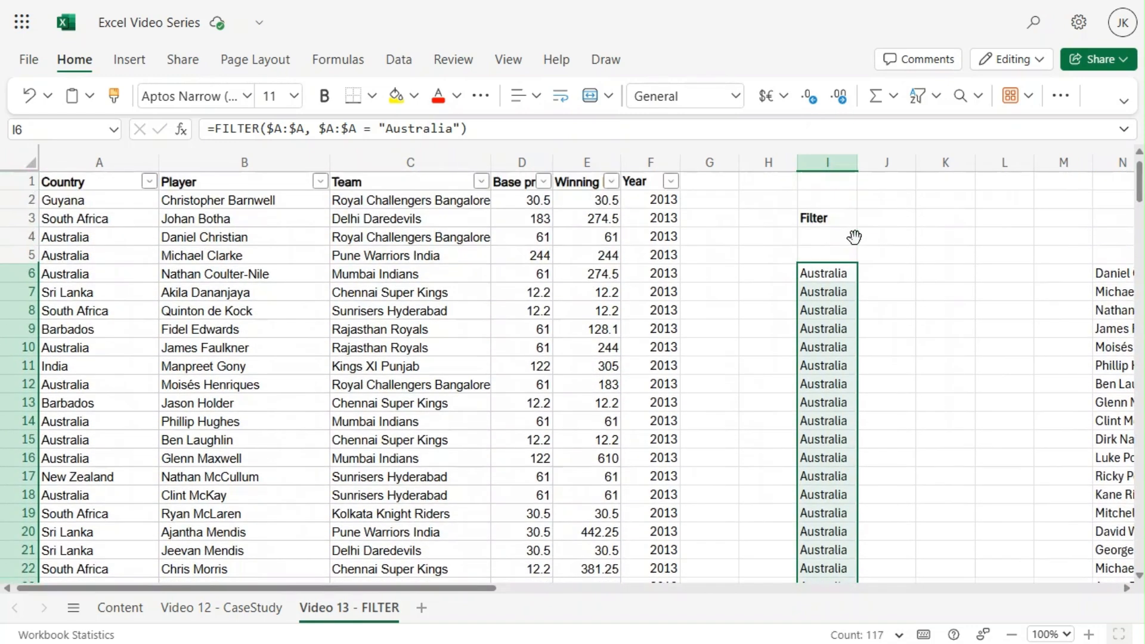
pyautogui.click(933, 318)
# Step: Set the country criterion in cell I6's FILTER formula to "Sri Lanka"
pyautogui.click(814, 273)
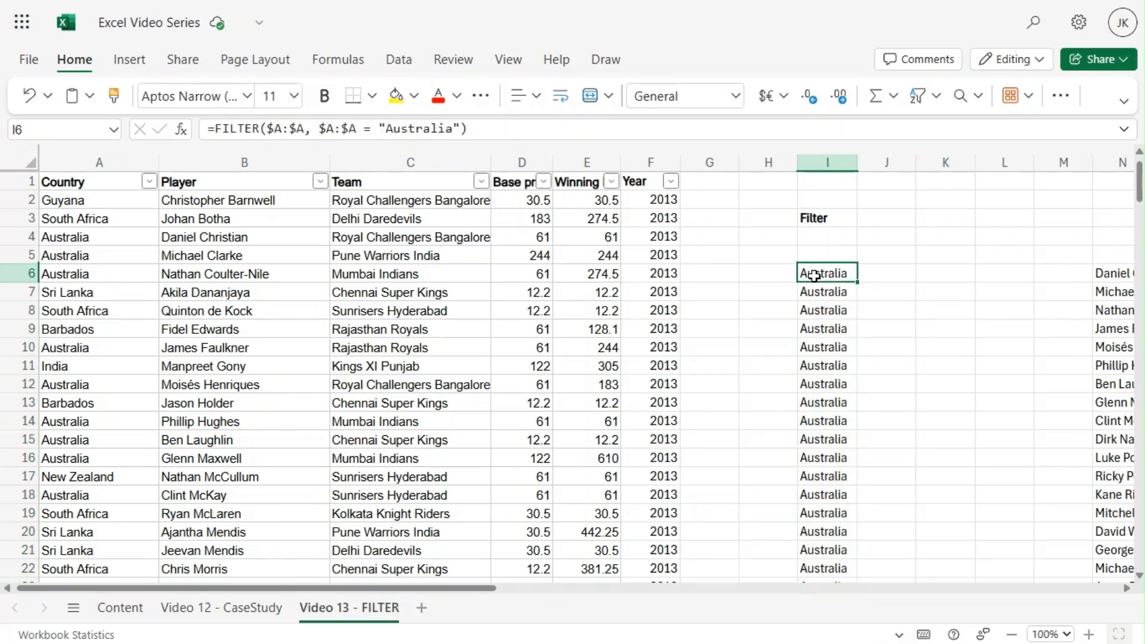
pyautogui.click(455, 127)
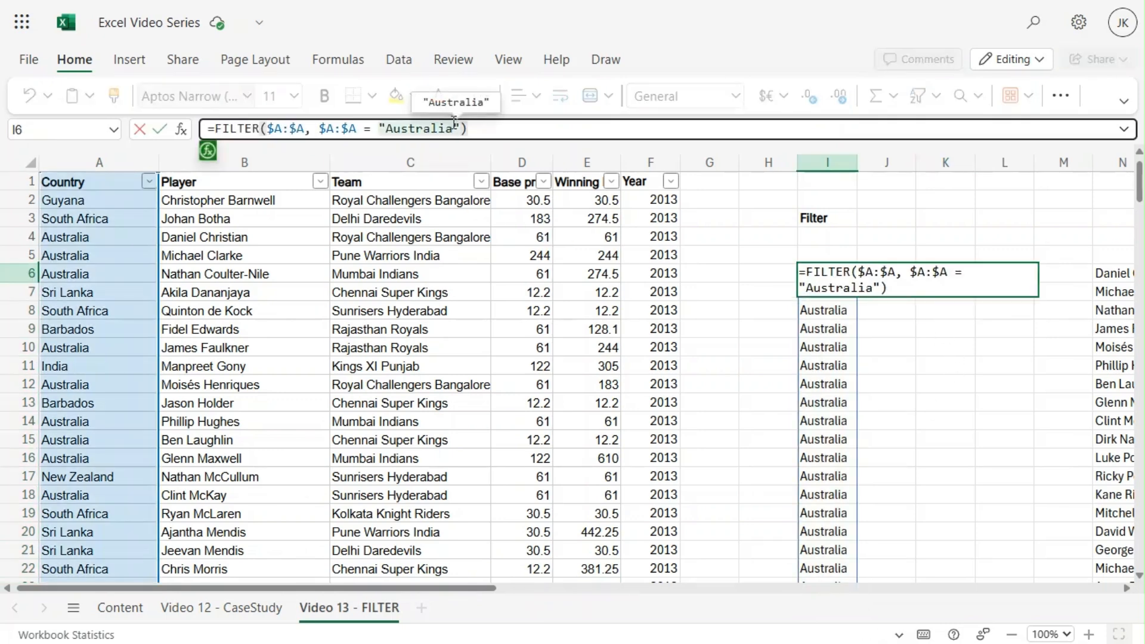
pyautogui.press('BackSpace')
pyautogui.press('BackSpace')
pyautogui.press('BackSpace')
pyautogui.press('BackSpace')
pyautogui.press('BackSpace')
pyautogui.press('BackSpace')
pyautogui.press('BackSpace')
pyautogui.press('BackSpace')
pyautogui.press('BackSpace')
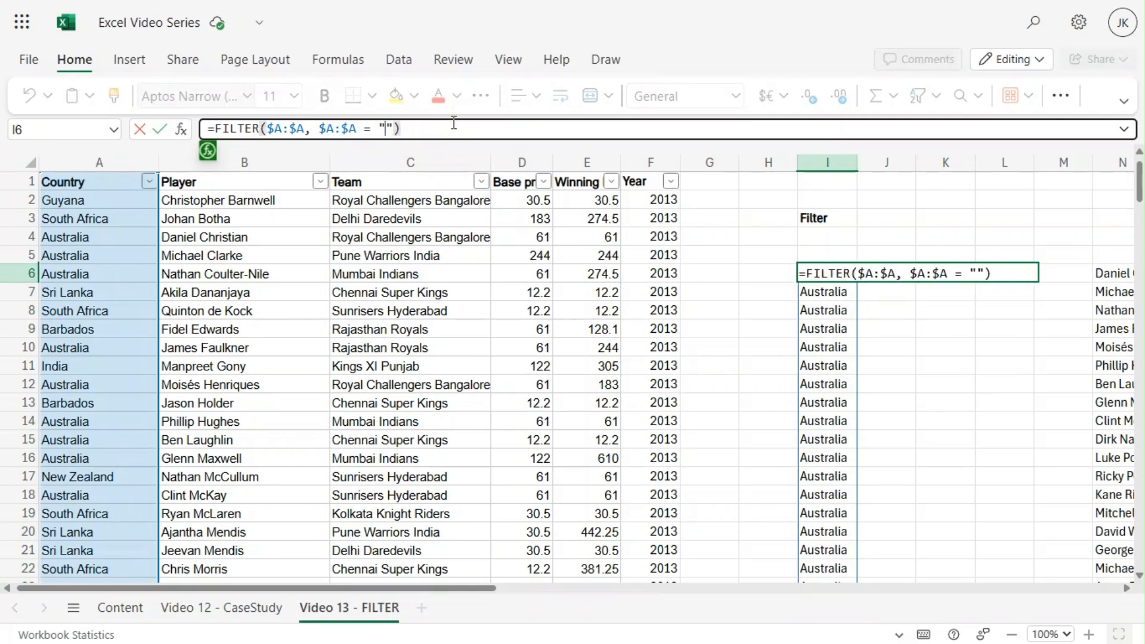
pyautogui.write('Sri La')
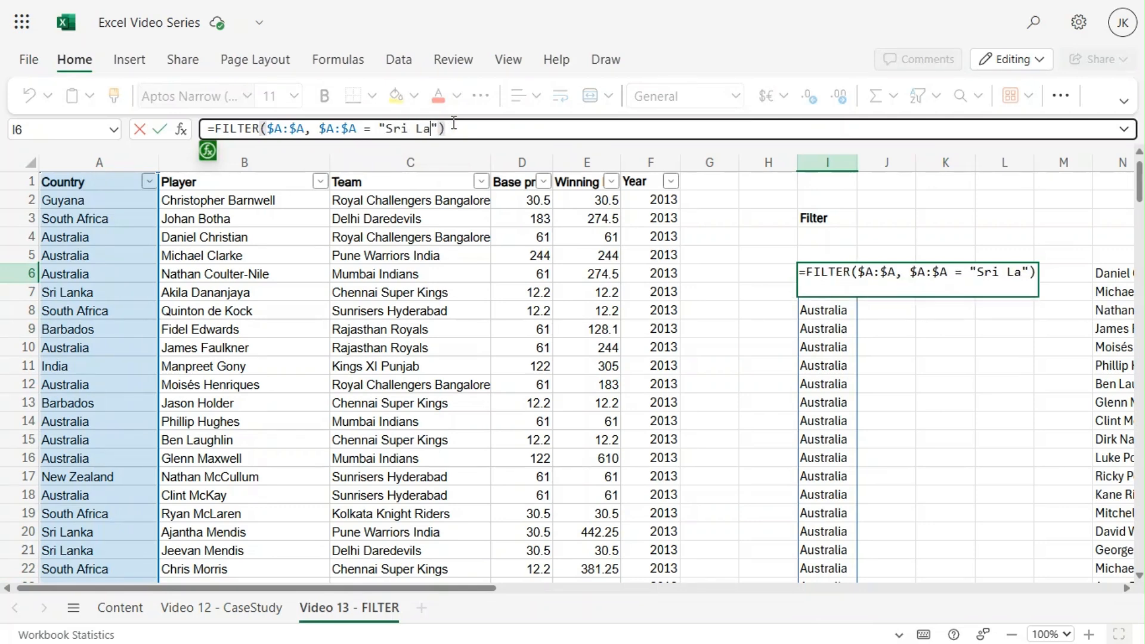
pyautogui.write('nka')
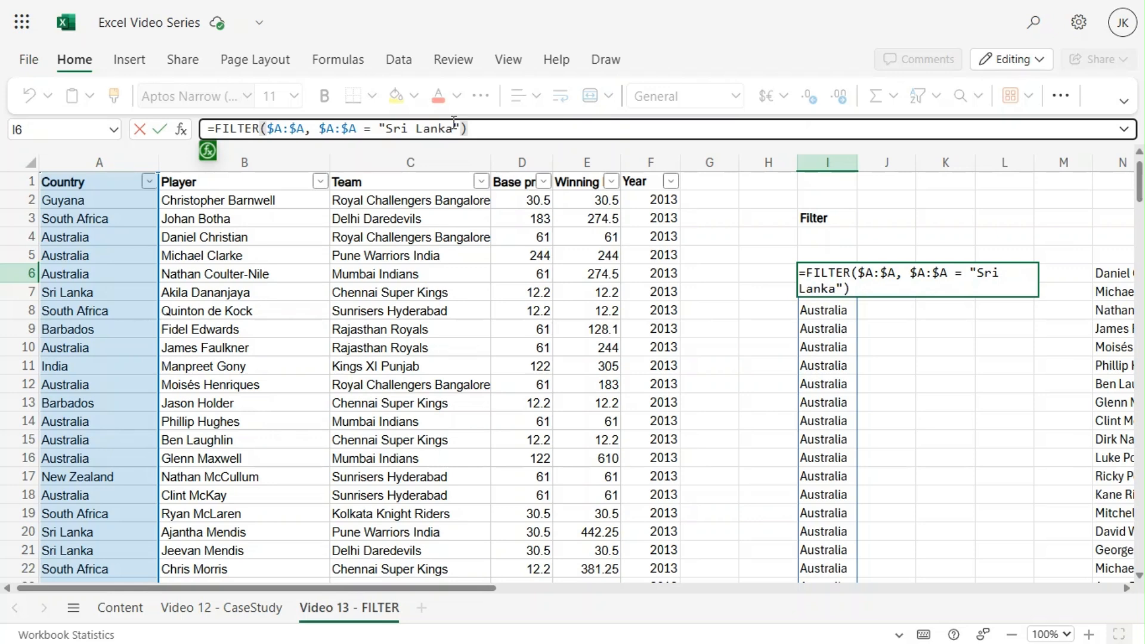
pyautogui.press('Return')
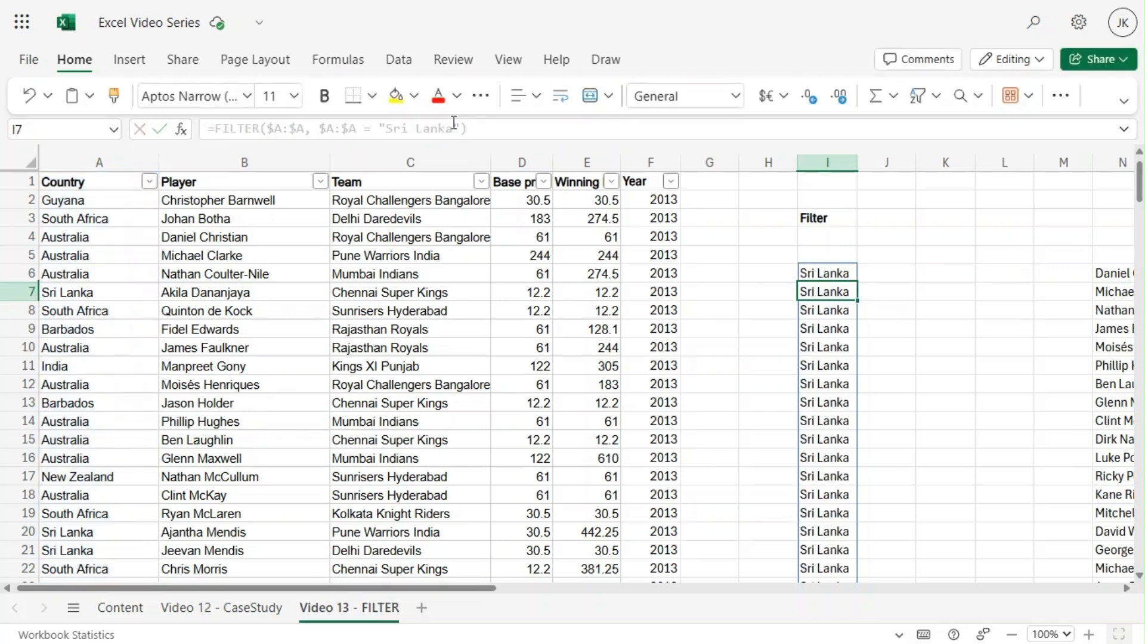
# Step: Check the full extent of the filtered country list spilled from cell I6
pyautogui.click(825, 273)
pyautogui.scroll(-2, 825, 274)
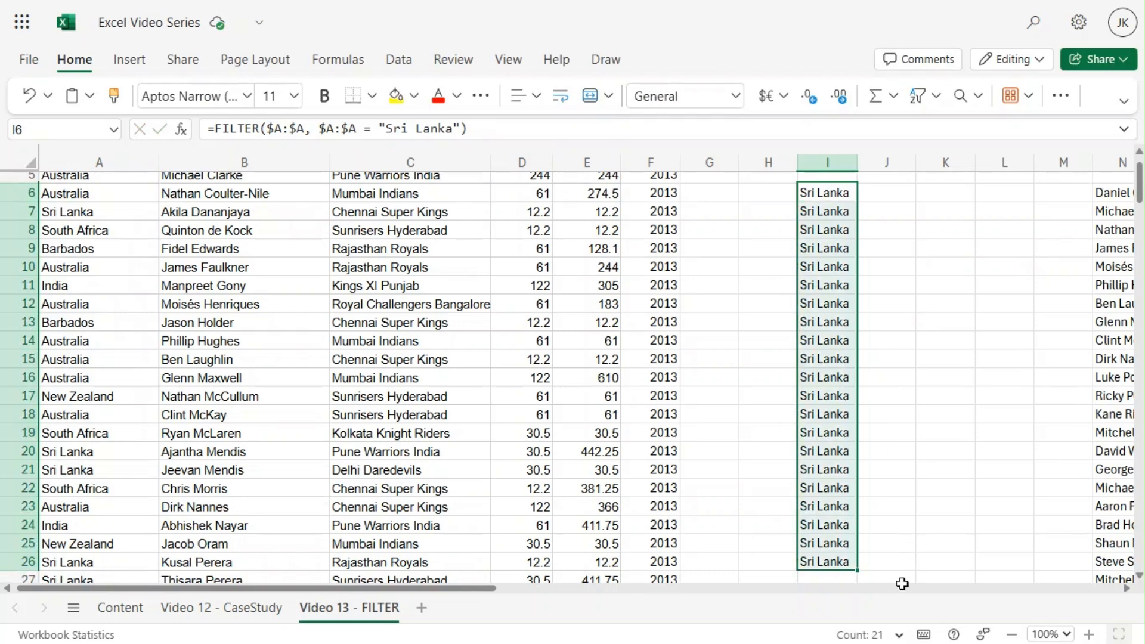
pyautogui.click(829, 562)
pyautogui.hotkey('ctrl', 'Up')
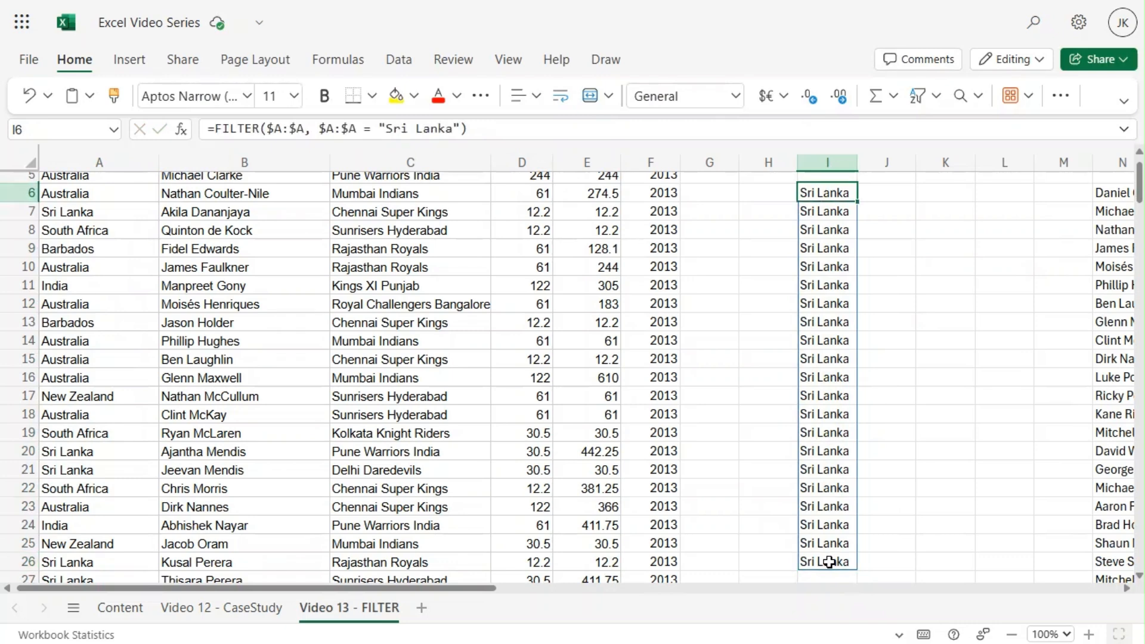
pyautogui.scroll(2, 882, 313)
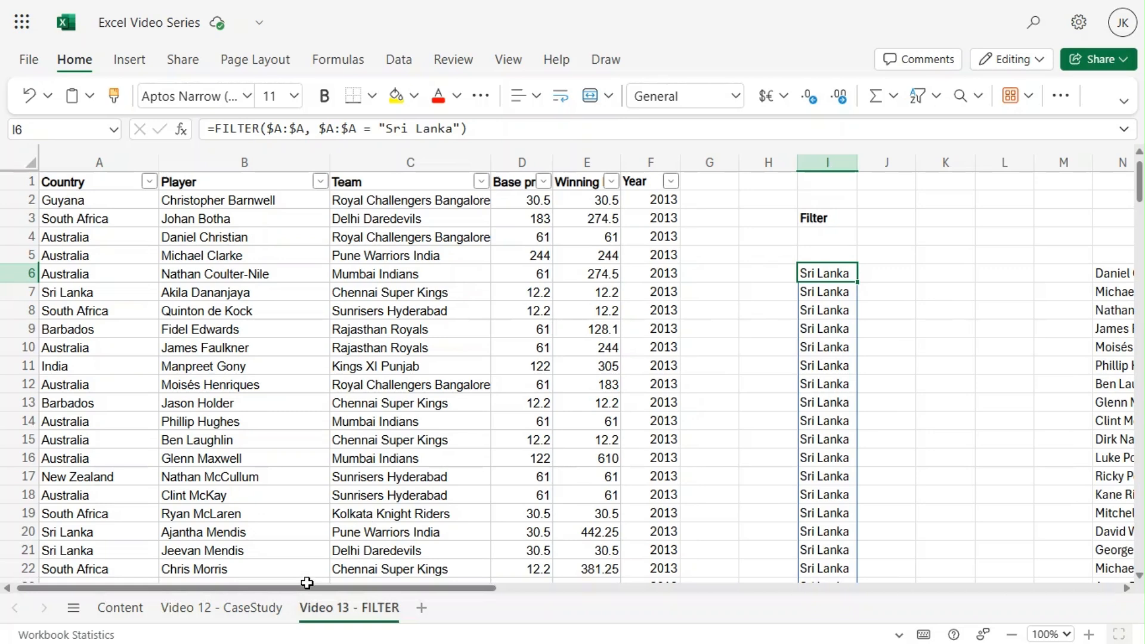
# Step: Examine the FILTER formula in cell N6 and compare its references with the Player column and the spilled names
pyautogui.moveTo(306, 589); pyautogui.dragTo(434, 615)
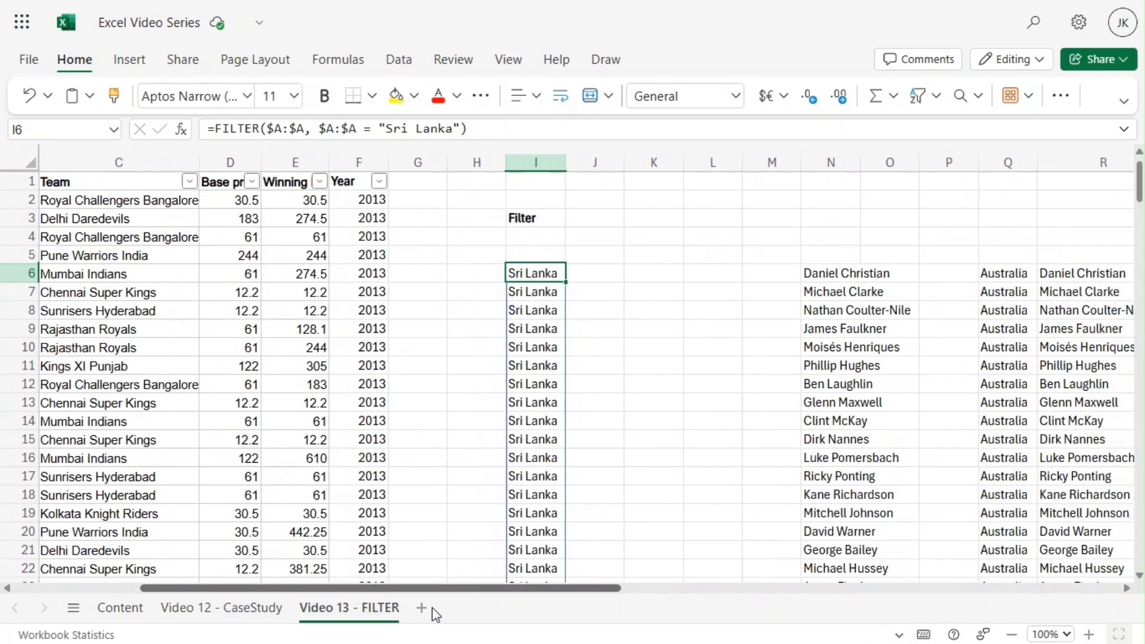
pyautogui.click(815, 270)
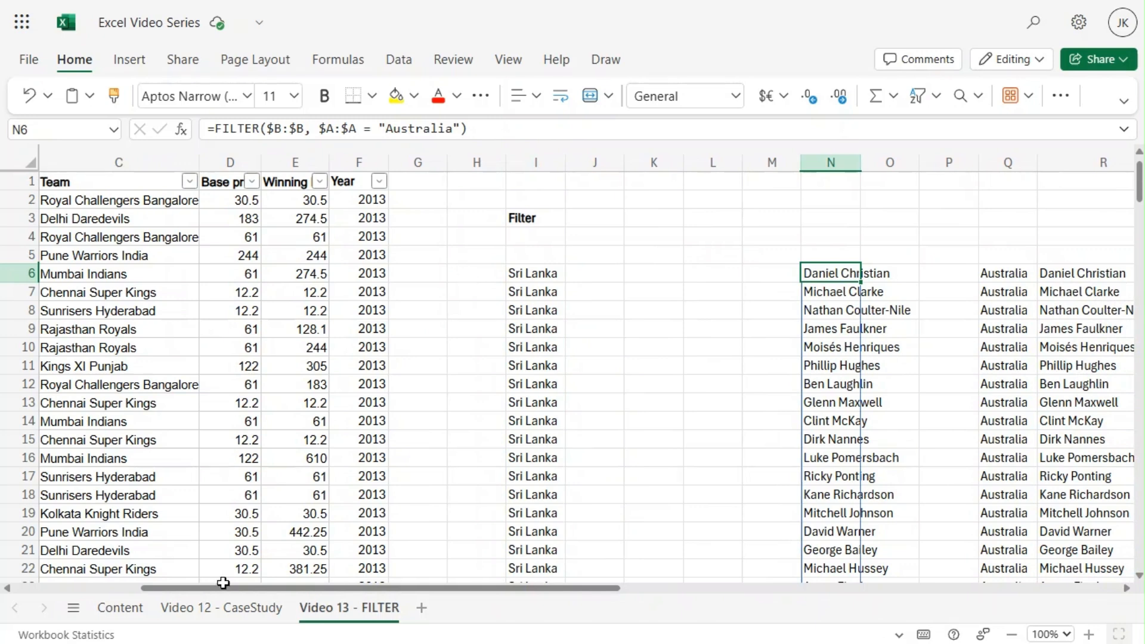
pyautogui.moveTo(223, 586); pyautogui.dragTo(103, 590)
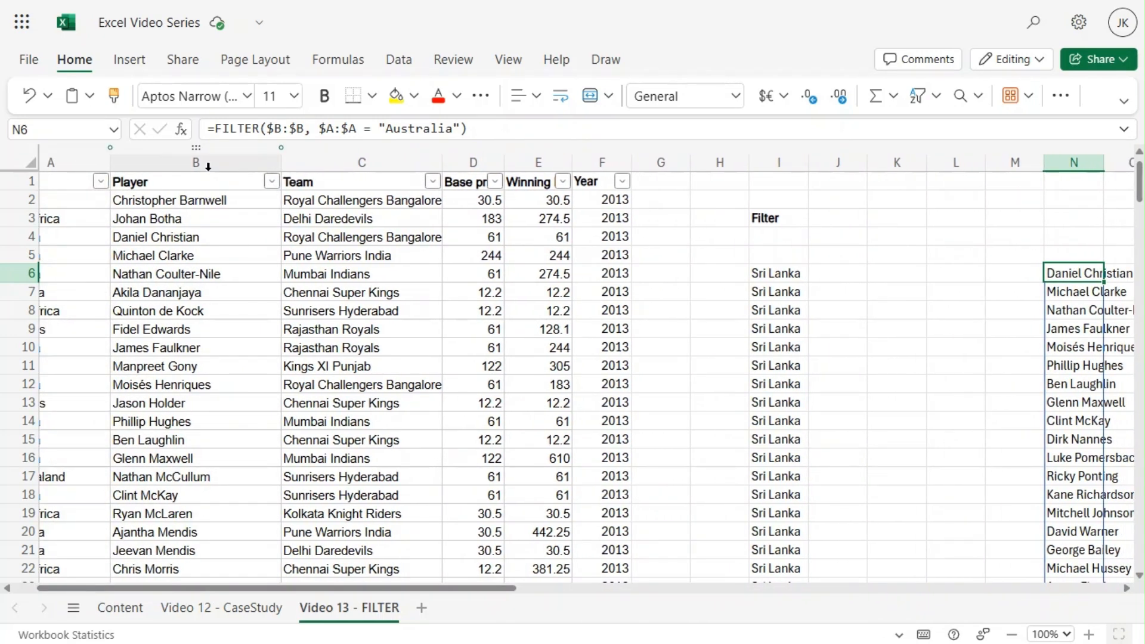
pyautogui.moveTo(355, 123)
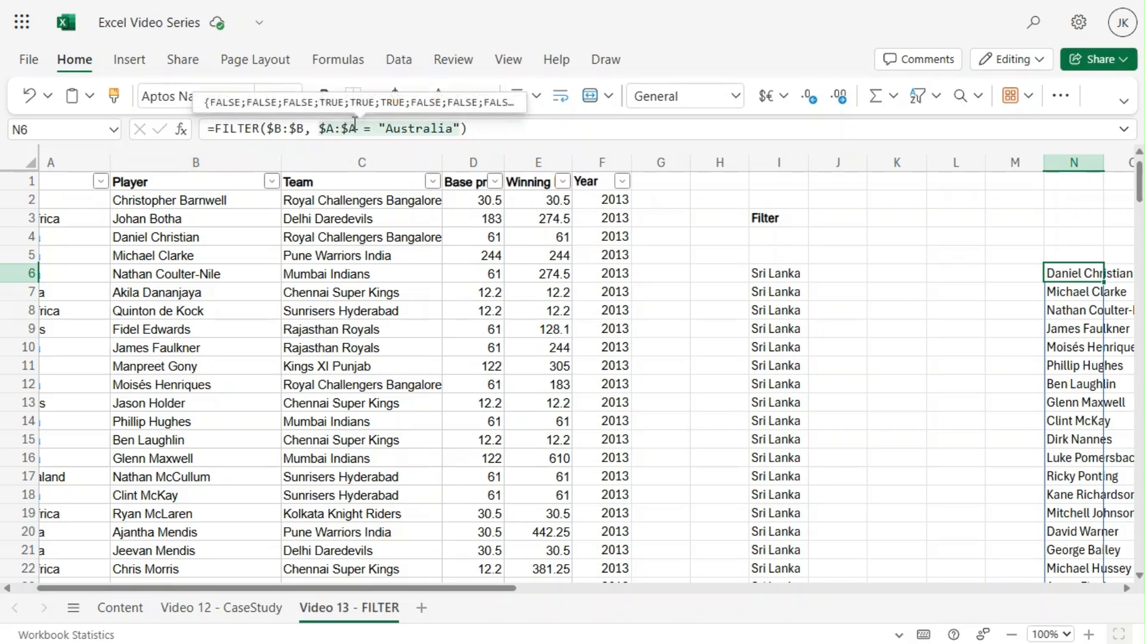
pyautogui.moveTo(256, 591); pyautogui.dragTo(351, 599)
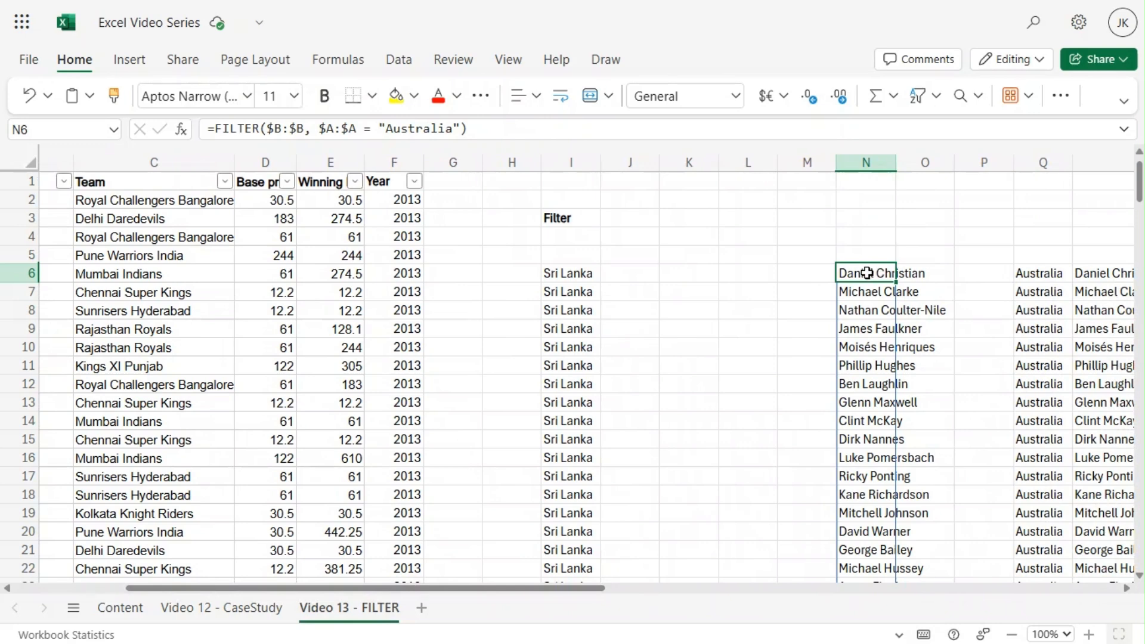
pyautogui.click(493, 130)
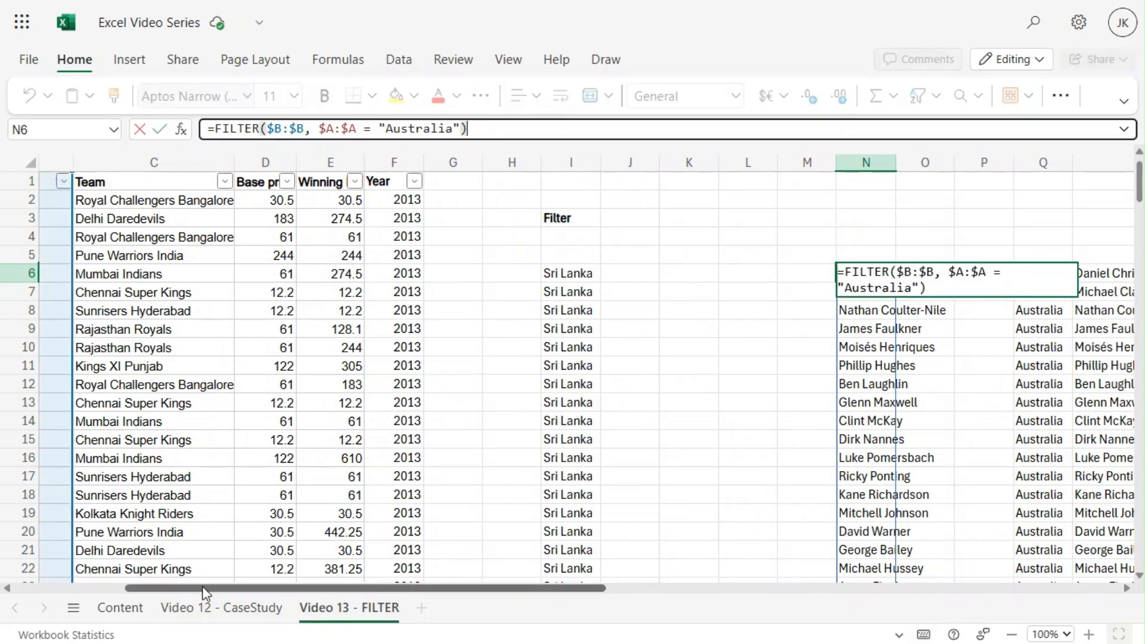
pyautogui.moveTo(203, 586); pyautogui.dragTo(275, 635)
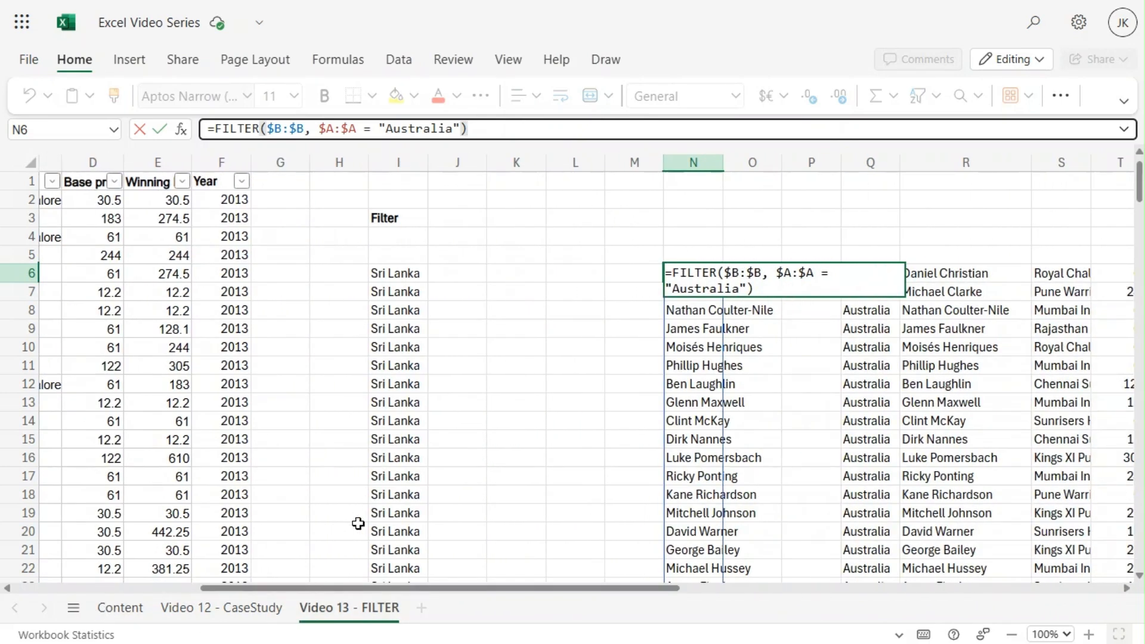
pyautogui.moveTo(299, 590); pyautogui.dragTo(265, 594)
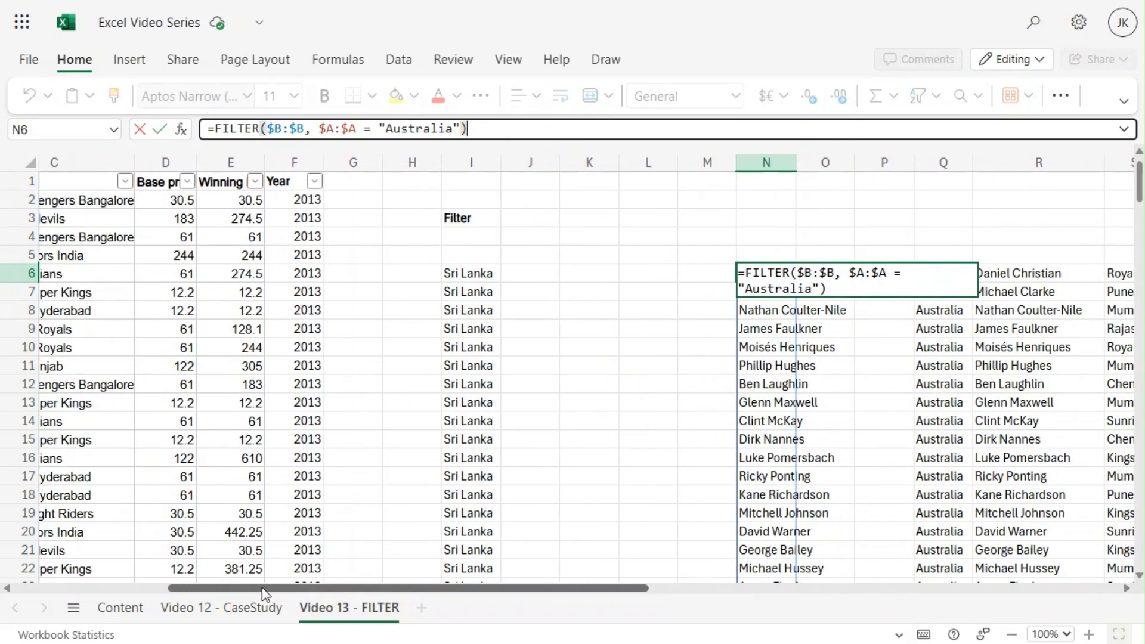
pyautogui.hotkey('ctrl', 'Return')
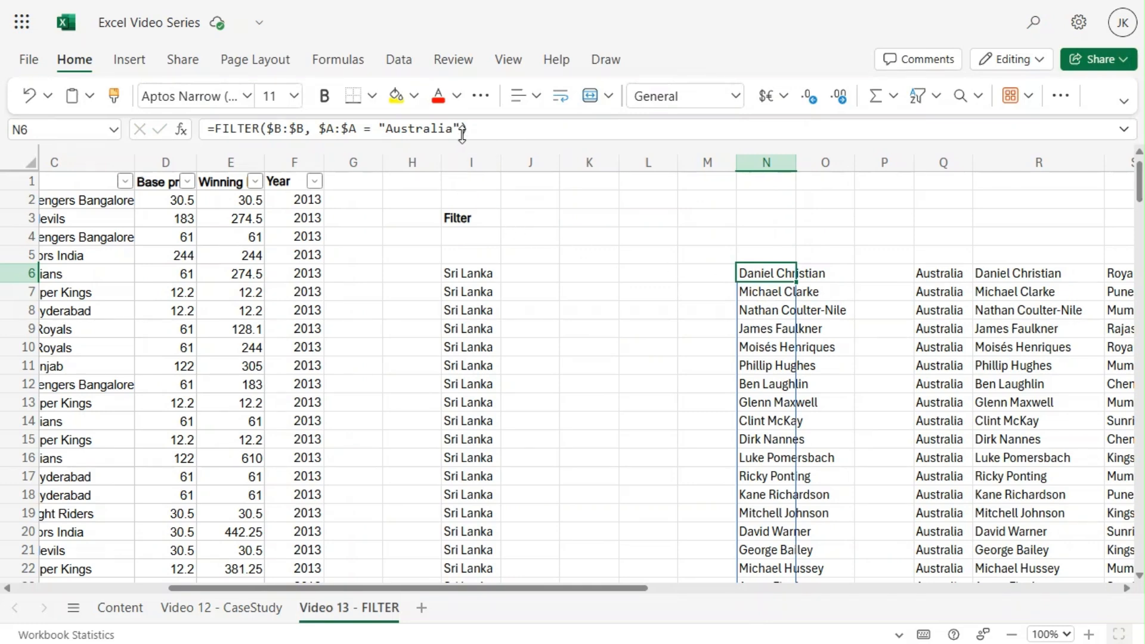
# Step: Set the country criterion in cell N6's FILTER formula to "Sri Lanka"
pyautogui.click(452, 128)
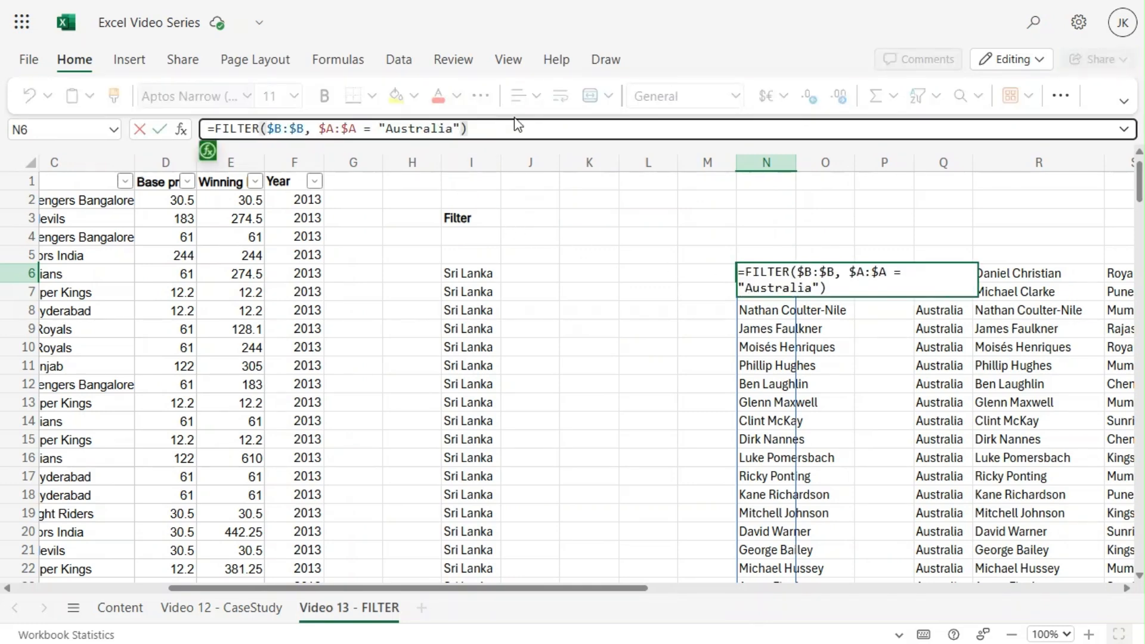
pyautogui.press('BackSpace')
pyautogui.press('BackSpace')
pyautogui.press('BackSpace')
pyautogui.press('BackSpace')
pyautogui.press('BackSpace')
pyautogui.press('BackSpace')
pyautogui.press('BackSpace')
pyautogui.press('BackSpace')
pyautogui.press('BackSpace')
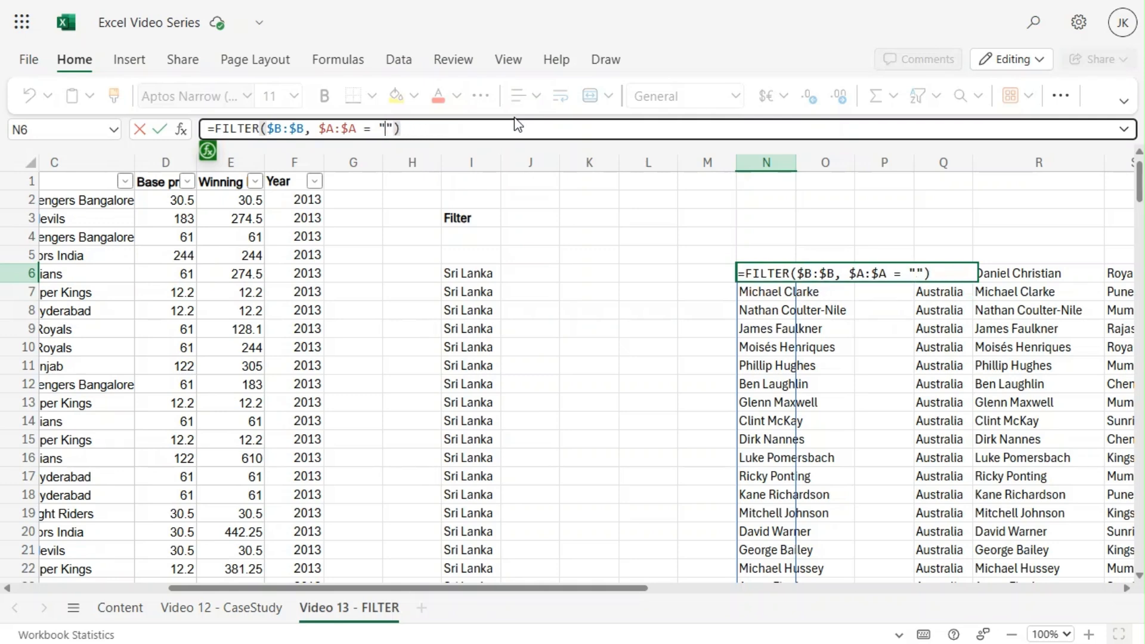
pyautogui.write('Sri ')
pyautogui.write('Lanka')
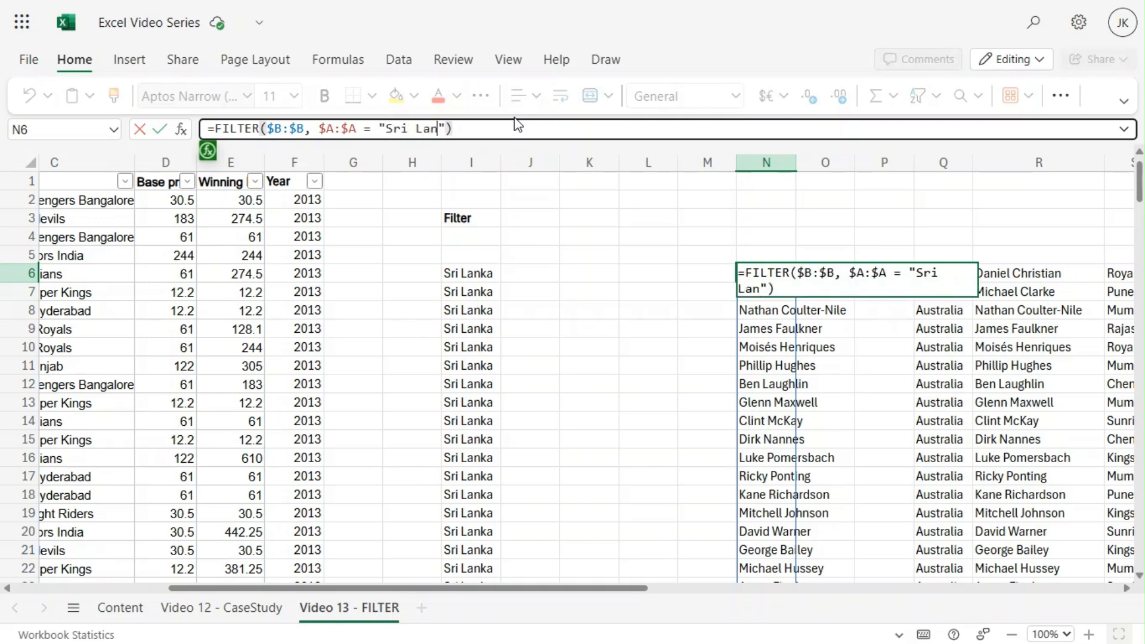
pyautogui.press('Return')
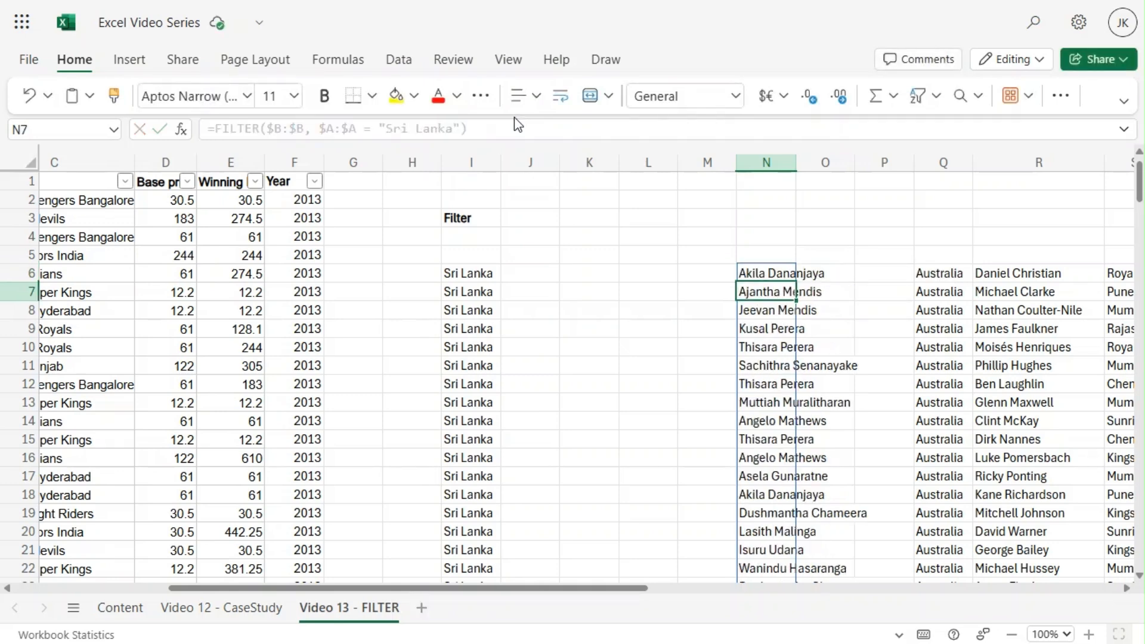
# Step: Examine the column references in cell N6's FILTER formula against the Player and Country columns of the source data
pyautogui.click(757, 272)
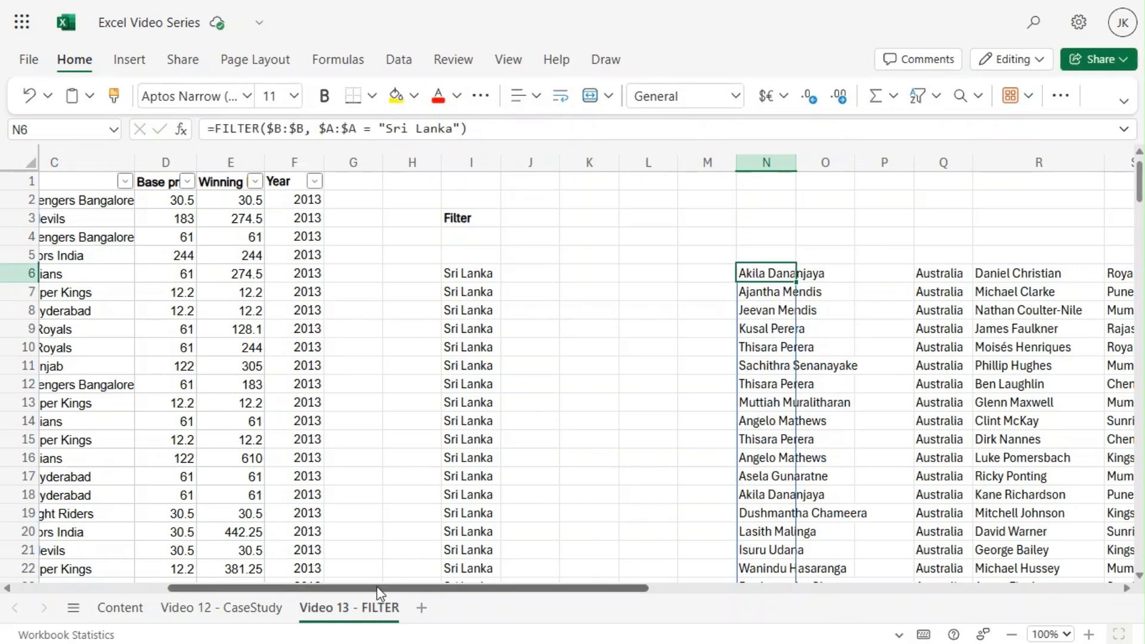
pyautogui.moveTo(354, 589); pyautogui.dragTo(344, 590)
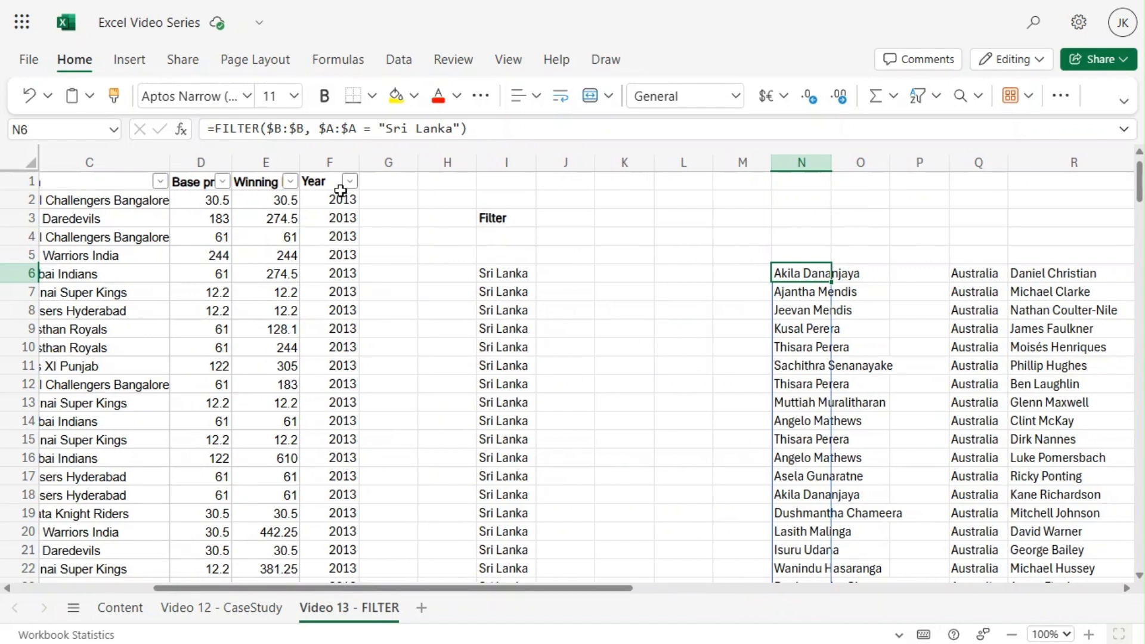
pyautogui.click(482, 128)
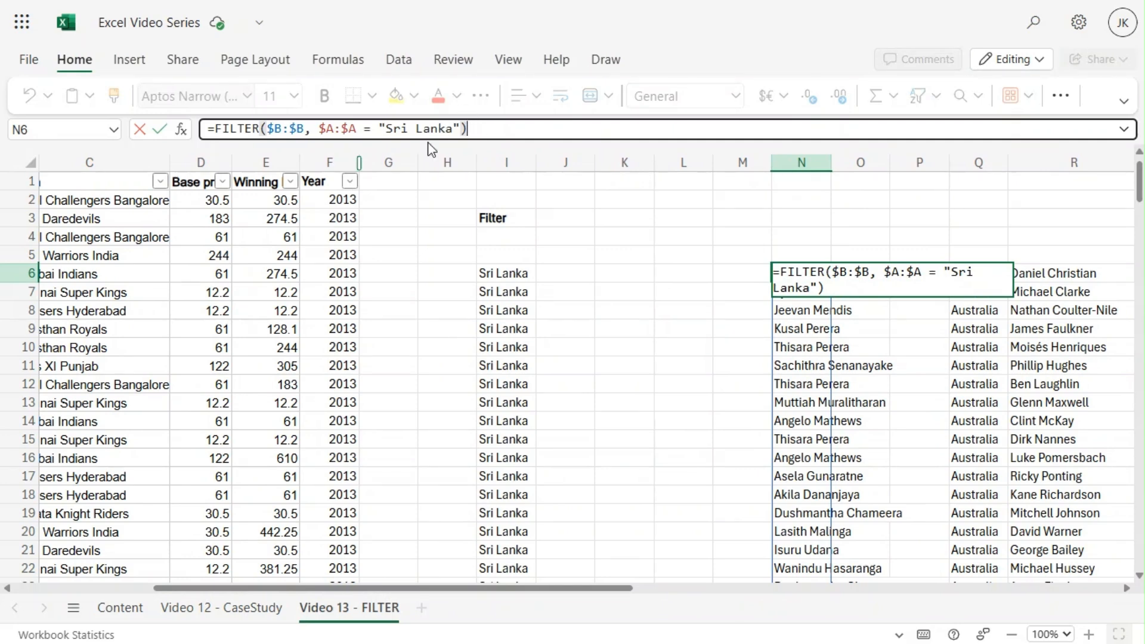
pyautogui.moveTo(223, 592); pyautogui.dragTo(148, 603)
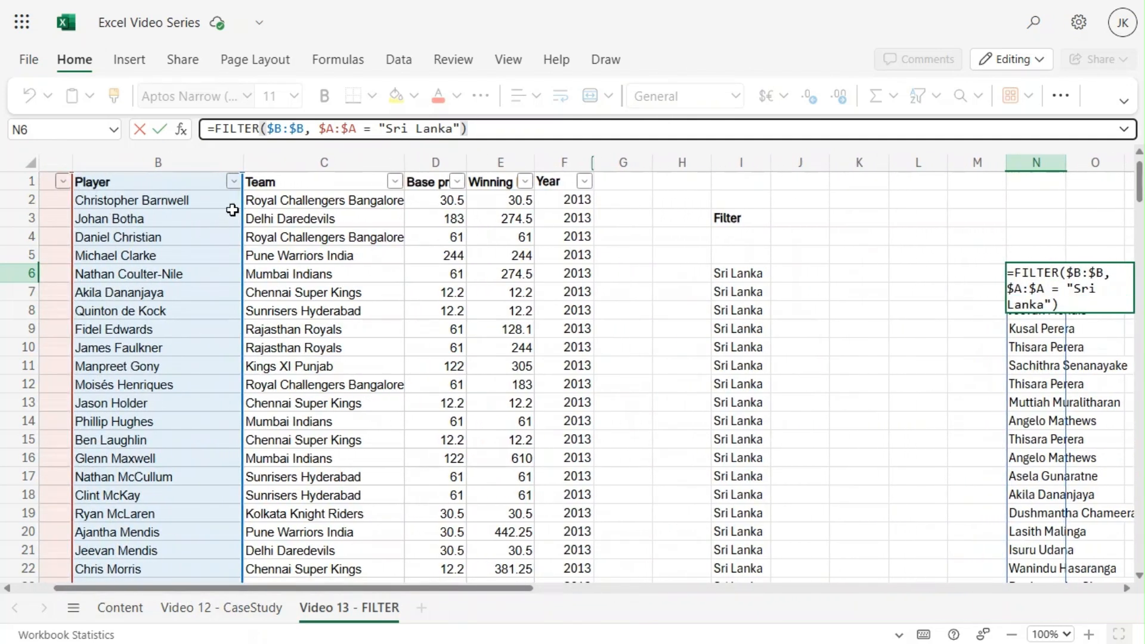
pyautogui.doubleClick(291, 128)
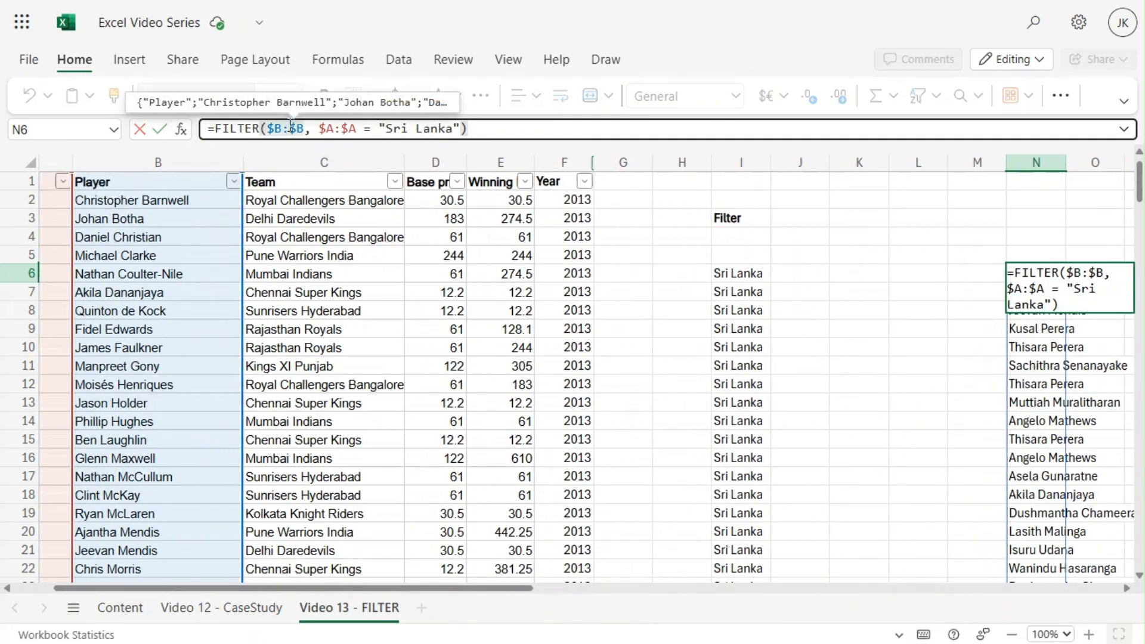
pyautogui.doubleClick(337, 128)
pyautogui.click(467, 128)
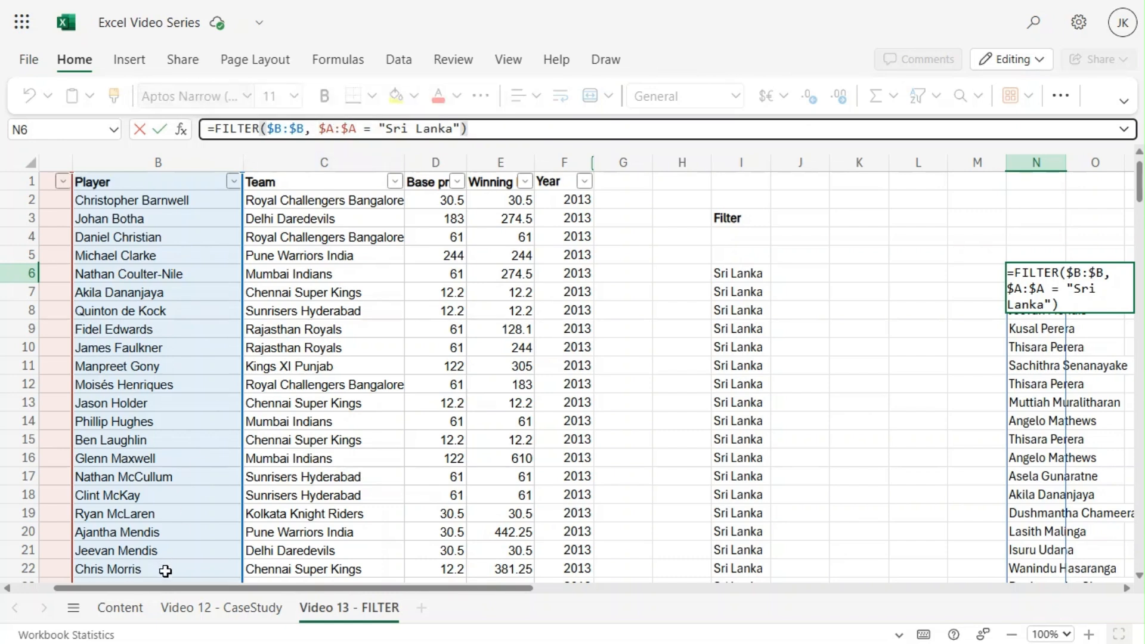
pyautogui.moveTo(170, 588); pyautogui.dragTo(128, 601)
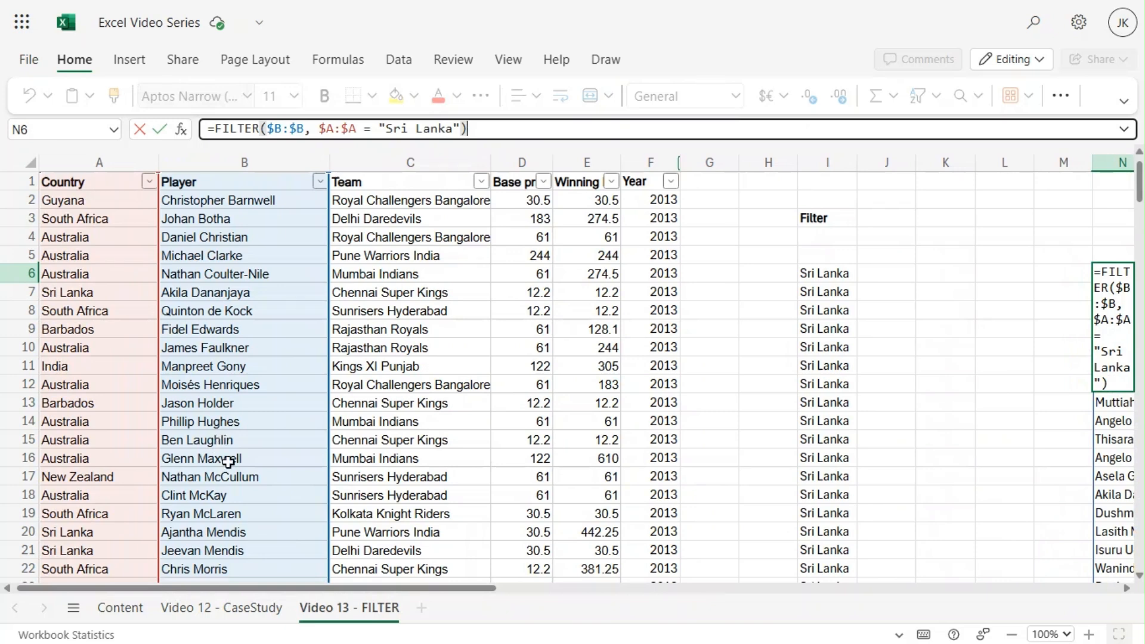
pyautogui.moveTo(232, 590); pyautogui.dragTo(396, 590)
pyautogui.press('Escape')
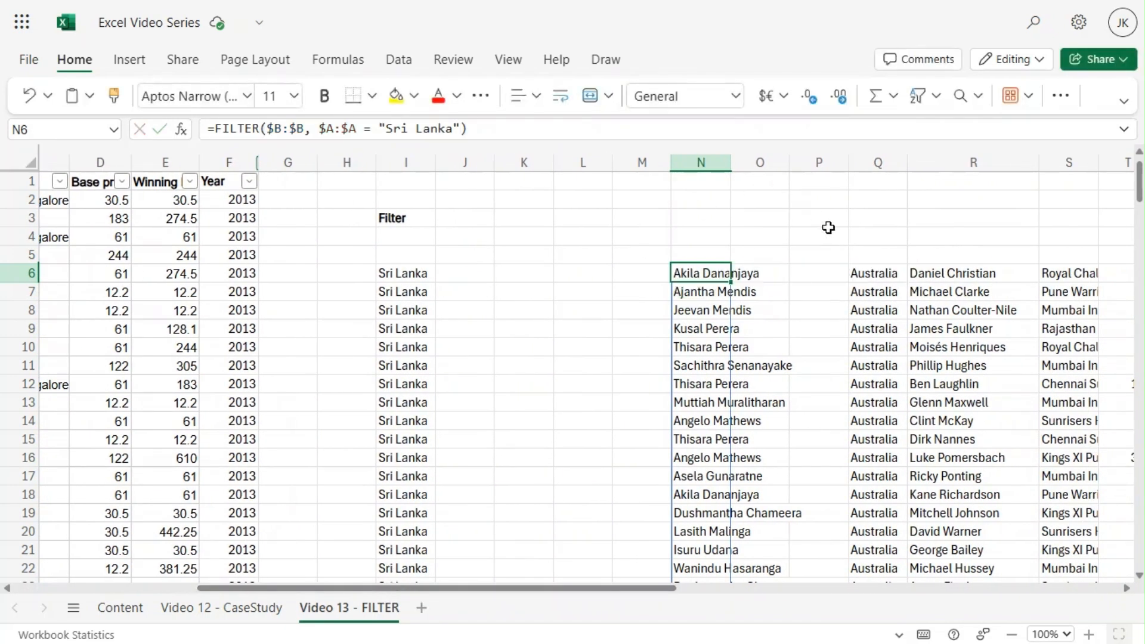
# Step: Examine the FILTER formula in cell Q6, comparing its $A:$E range with the source columns and the spilled records
pyautogui.click(866, 275)
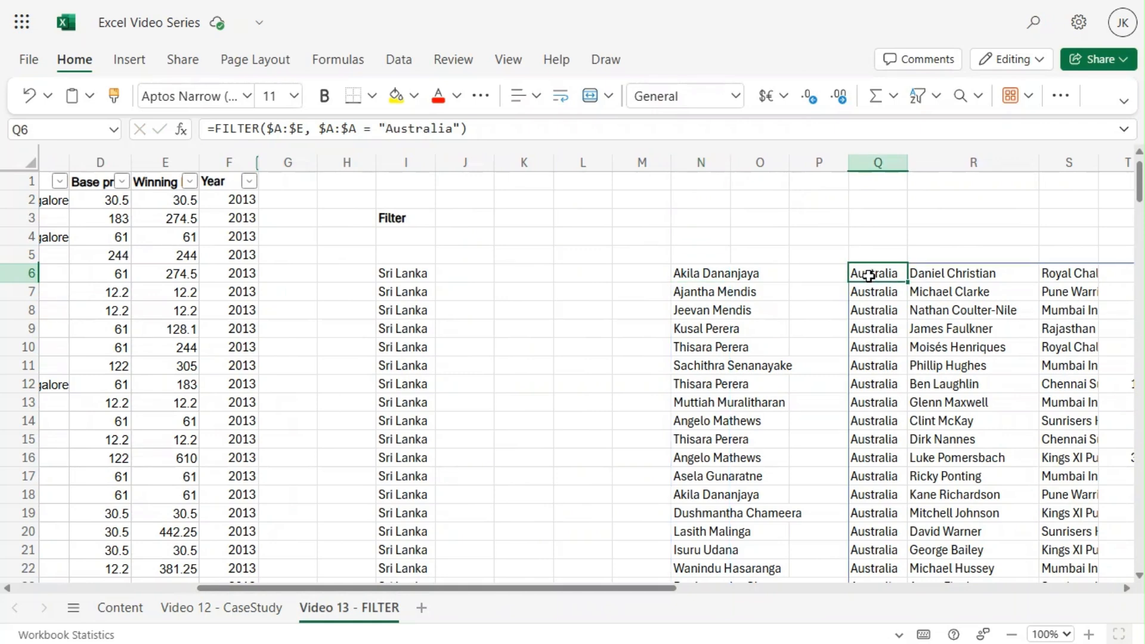
pyautogui.click(492, 131)
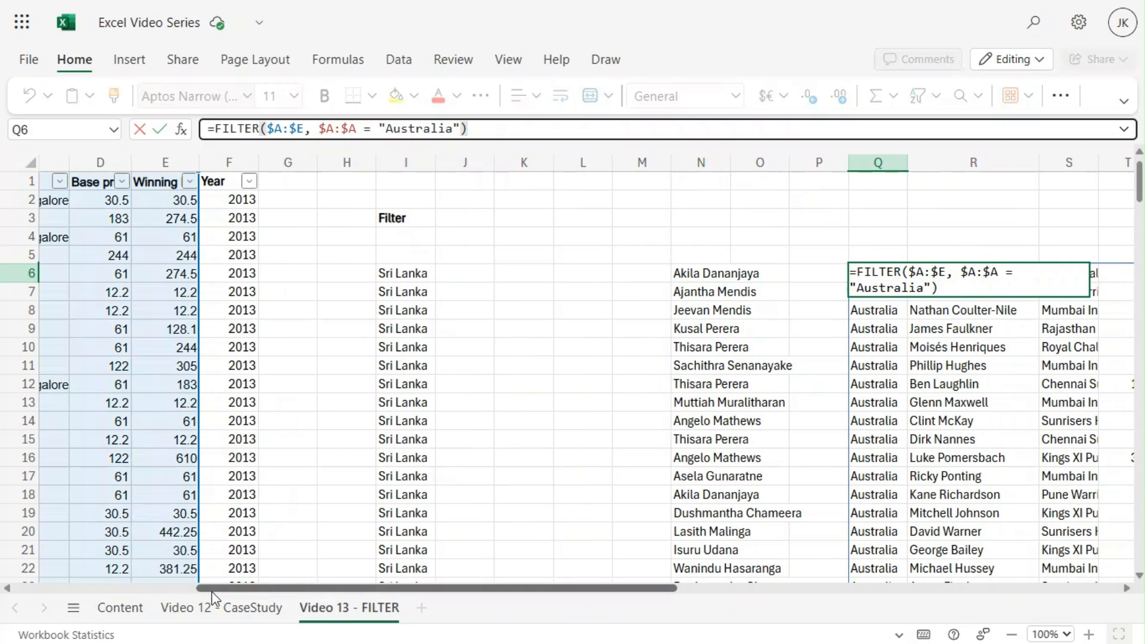
pyautogui.moveTo(213, 590); pyautogui.dragTo(14, 622)
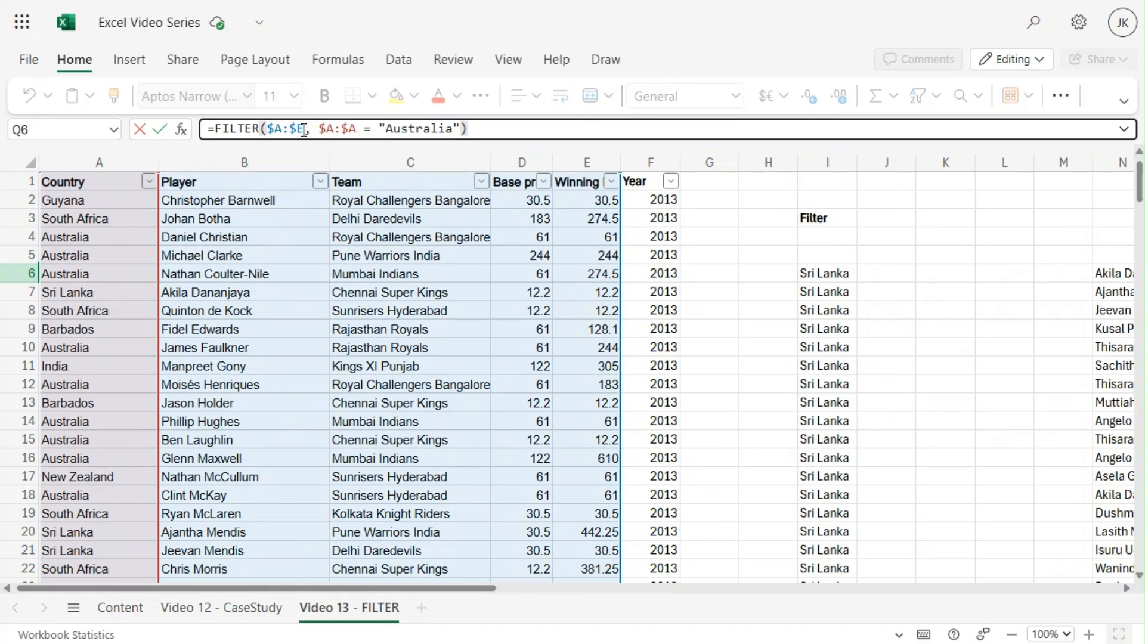
pyautogui.moveTo(289, 594); pyautogui.dragTo(570, 598)
pyautogui.hotkey('ctrl', 'Return')
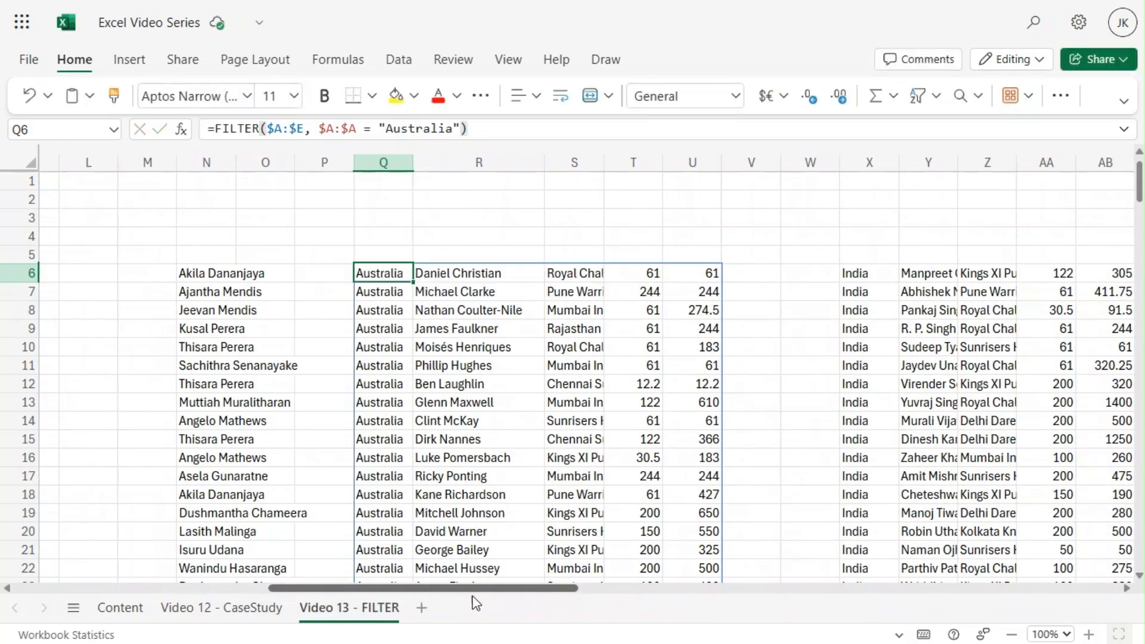
# Step: Set the country criterion in cell Q6's multi-column FILTER formula to "Sri Lanka"
pyautogui.hscroll(-3, 275, 589)
pyautogui.click(555, 224)
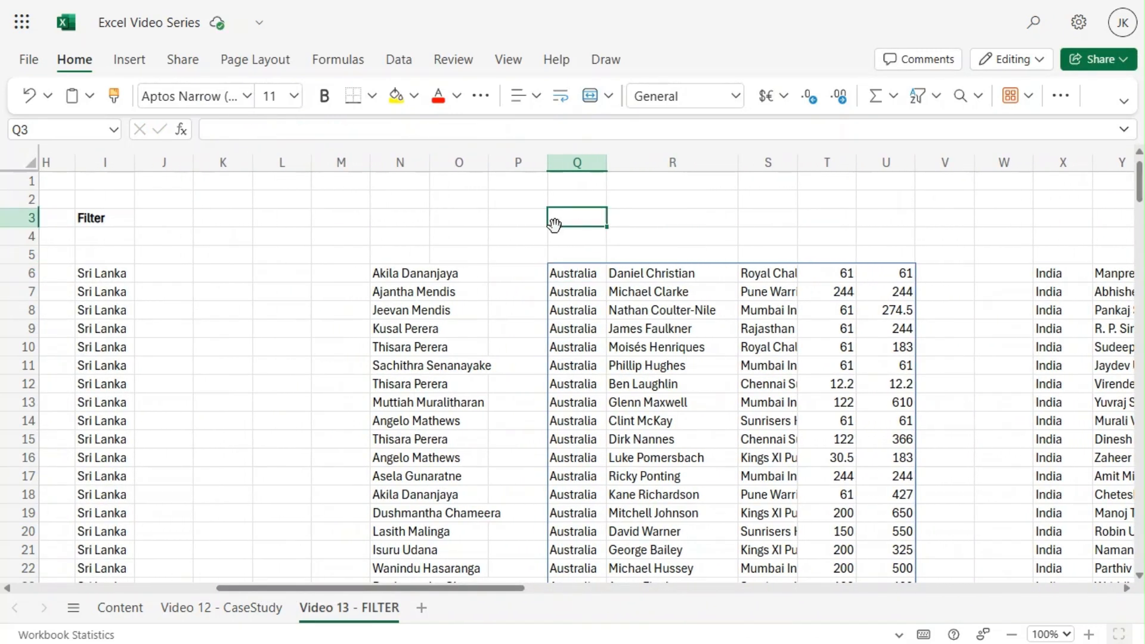
pyautogui.click(559, 253)
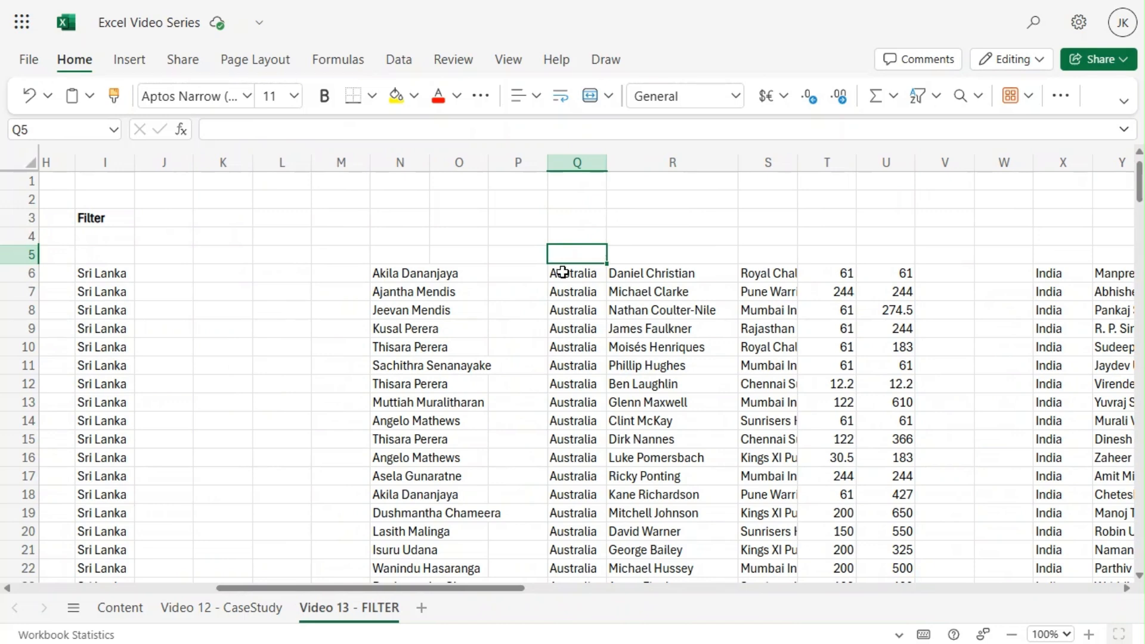
pyautogui.click(561, 273)
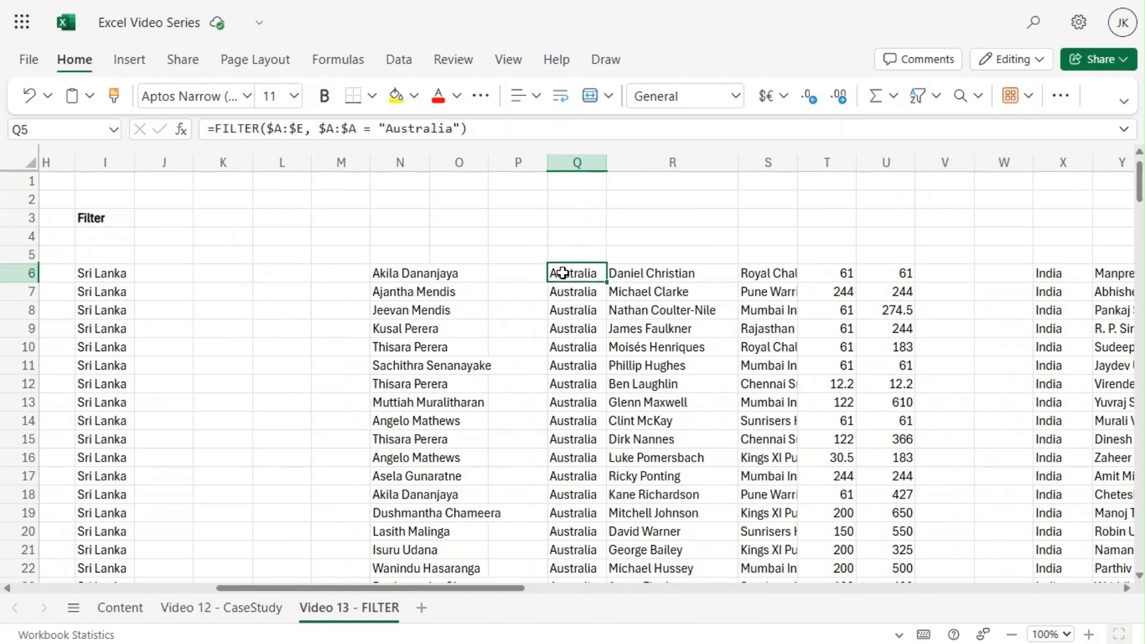
pyautogui.click(461, 129)
pyautogui.press('BackSpace')
pyautogui.press('BackSpace')
pyautogui.press('BackSpace')
pyautogui.press('BackSpace')
pyautogui.press('BackSpace')
pyautogui.press('BackSpace')
pyautogui.press('BackSpace')
pyautogui.press('BackSpace')
pyautogui.press('BackSpace')
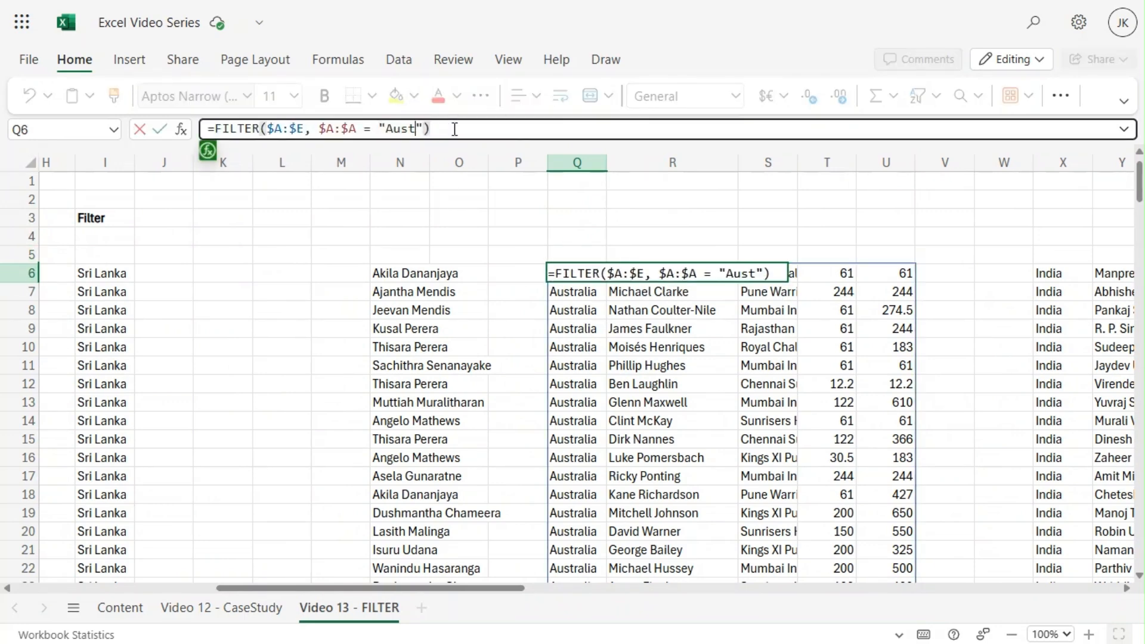
pyautogui.write('Sri Lanka')
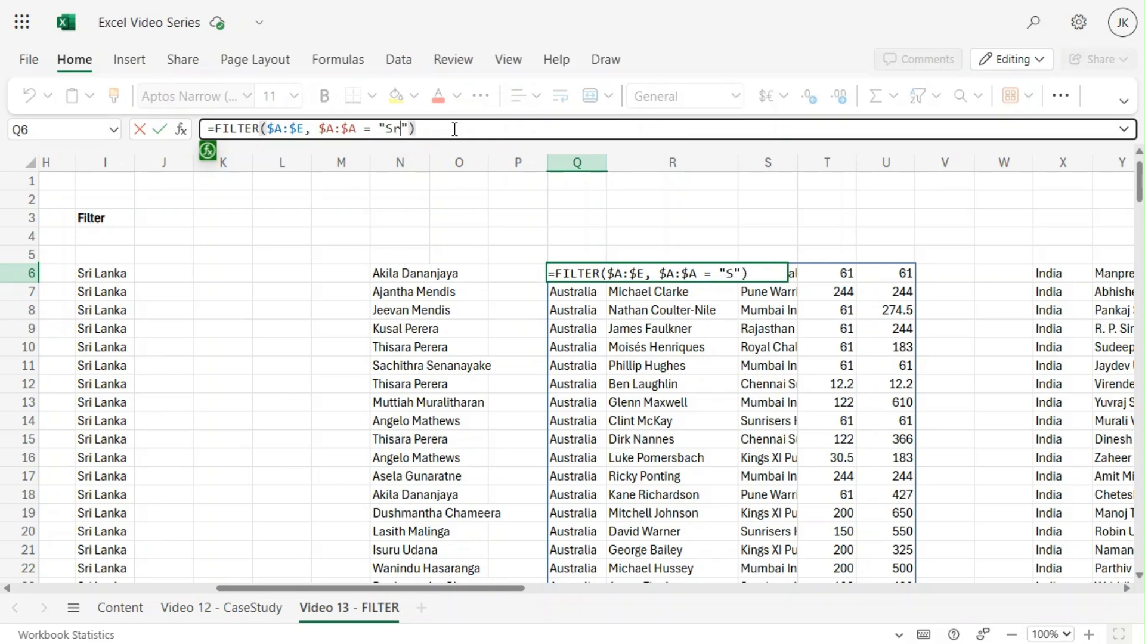
pyautogui.press('Return')
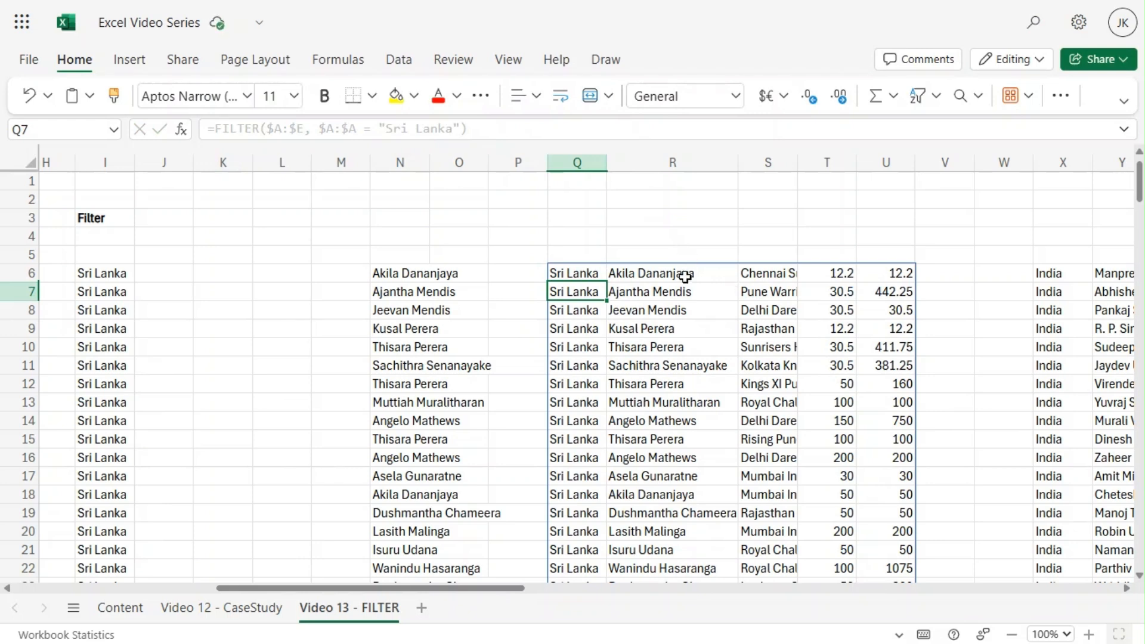
# Step: Review the player, team, base price and winning bid values in the first two records spilled from cell Q6
pyautogui.click(591, 272)
pyautogui.click(655, 272)
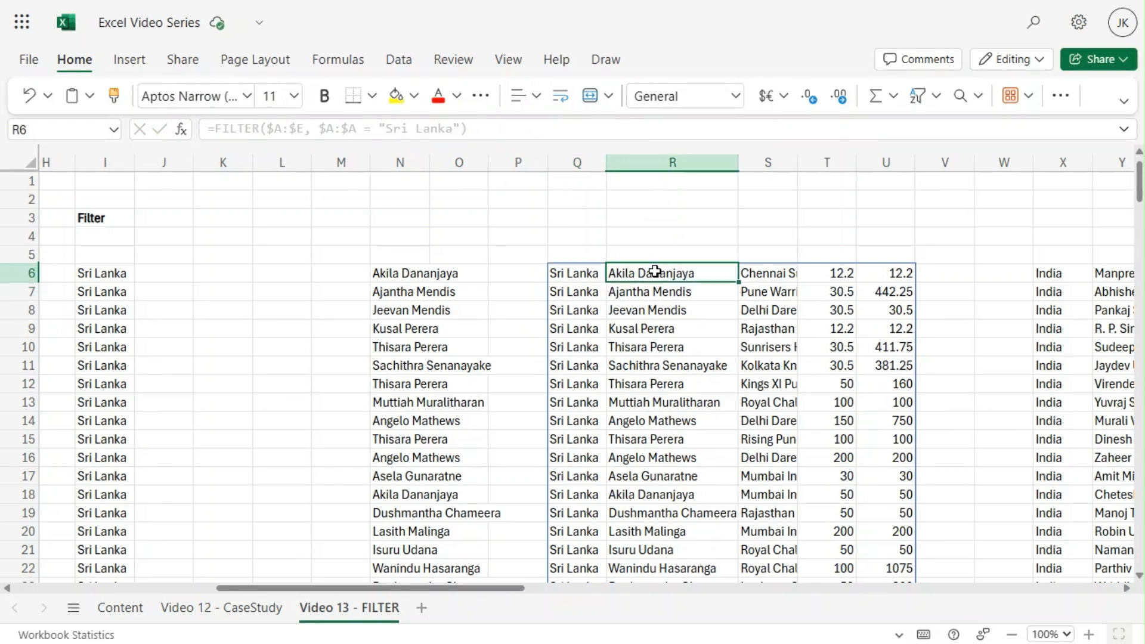
pyautogui.click(769, 276)
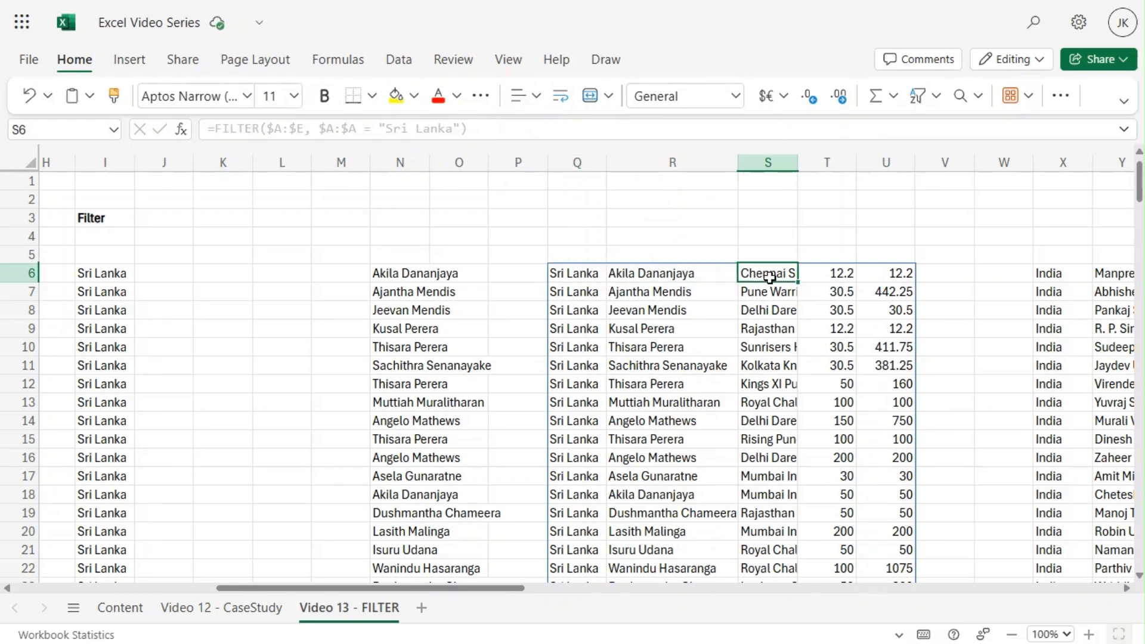
pyautogui.click(839, 275)
pyautogui.click(891, 277)
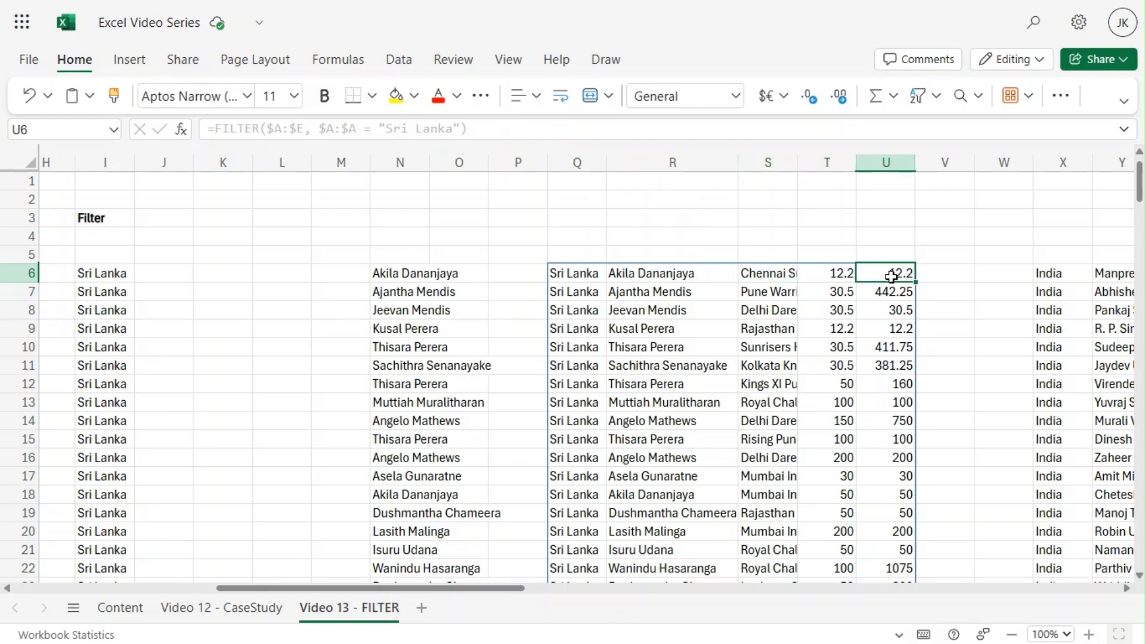
pyautogui.click(649, 292)
pyautogui.click(777, 292)
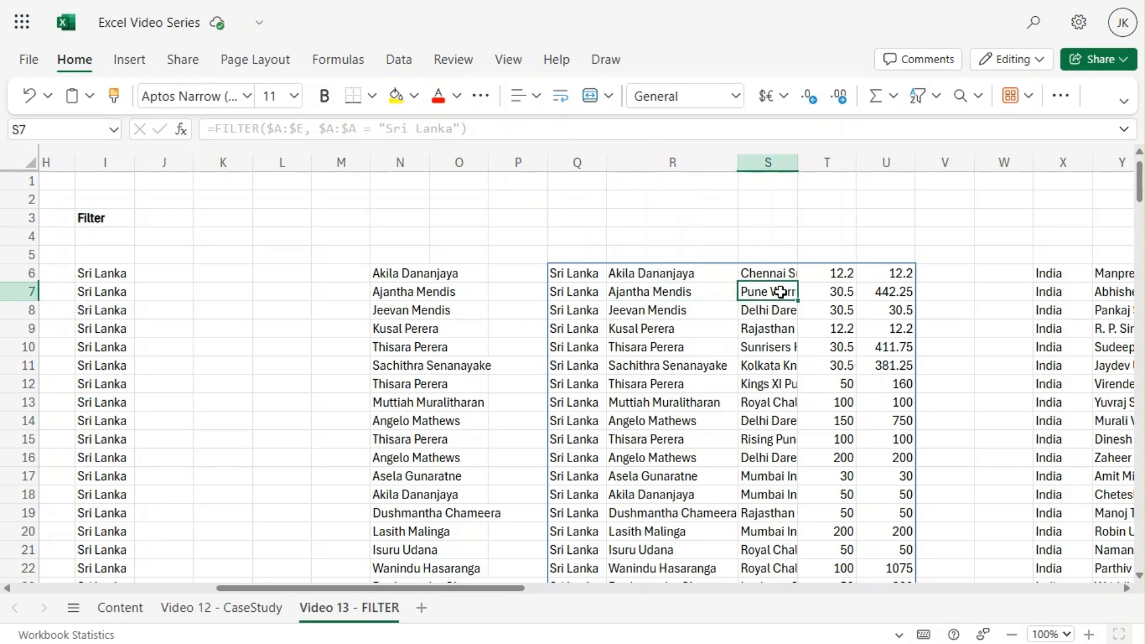
pyautogui.click(833, 295)
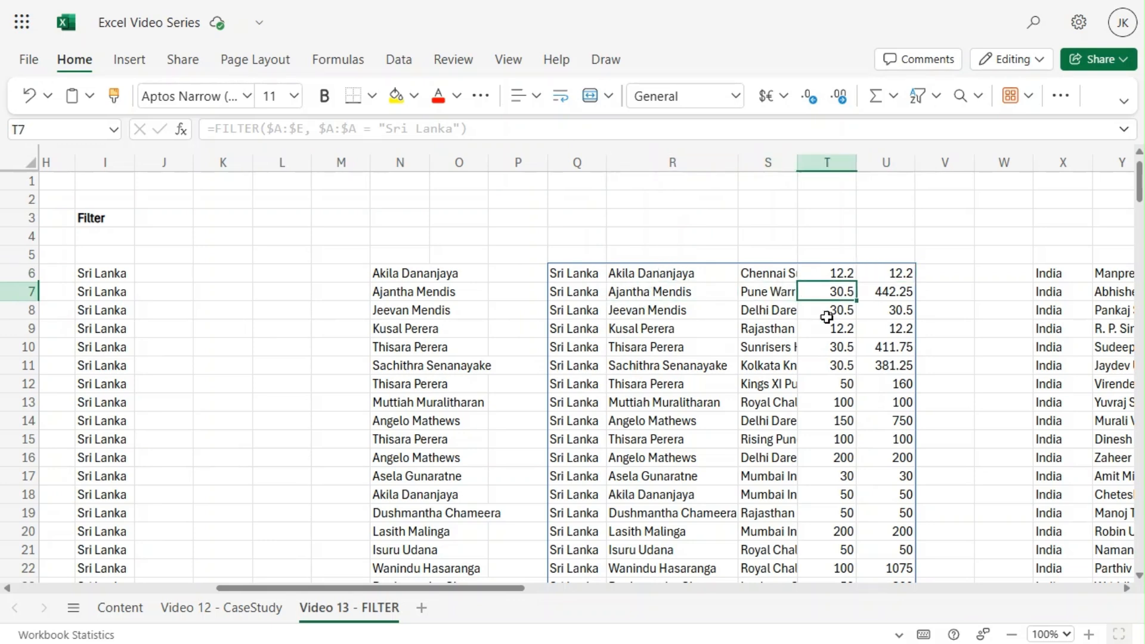
pyautogui.click(892, 291)
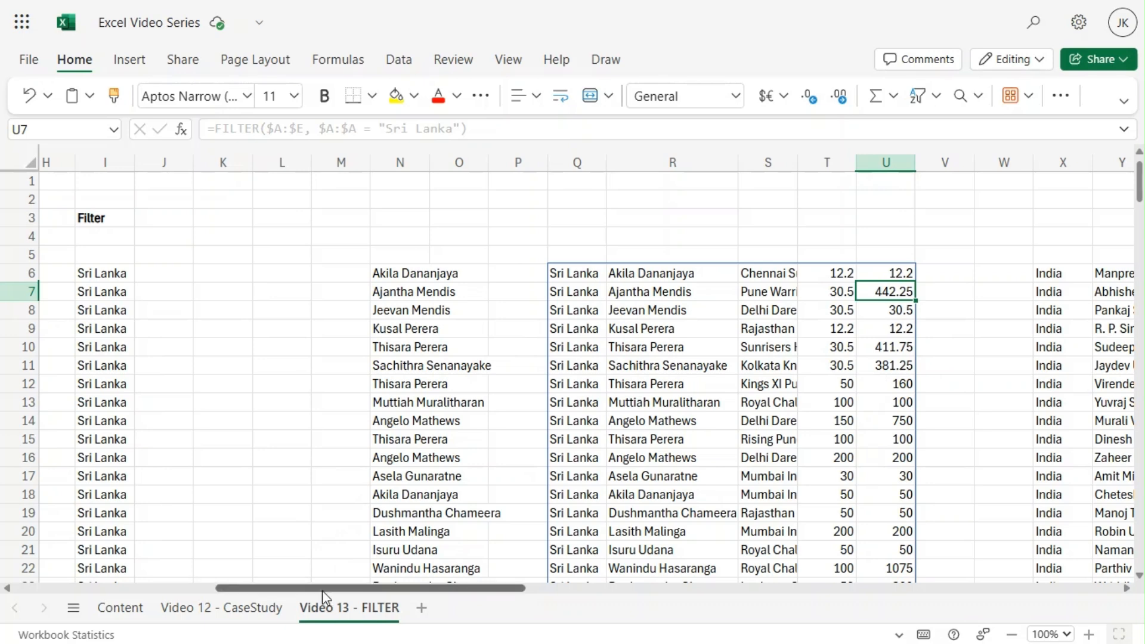
# Step: Examine the two-condition FILTER formula in cell X6 and compare its references with the source data columns
pyautogui.moveTo(322, 590); pyautogui.dragTo(439, 595)
pyautogui.click(648, 276)
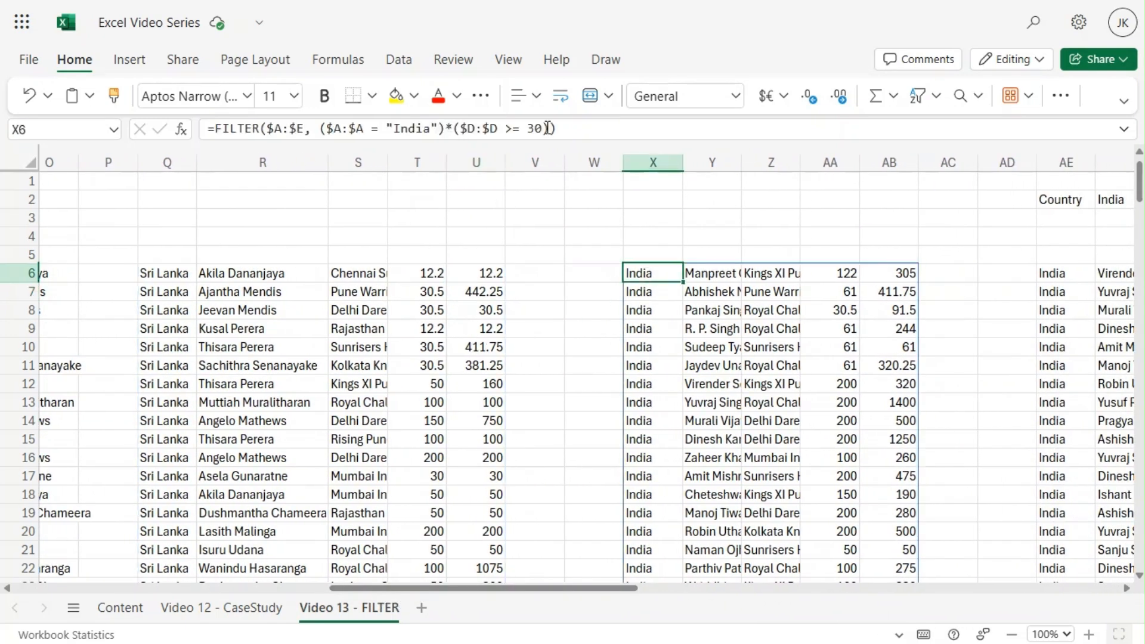
pyautogui.click(578, 127)
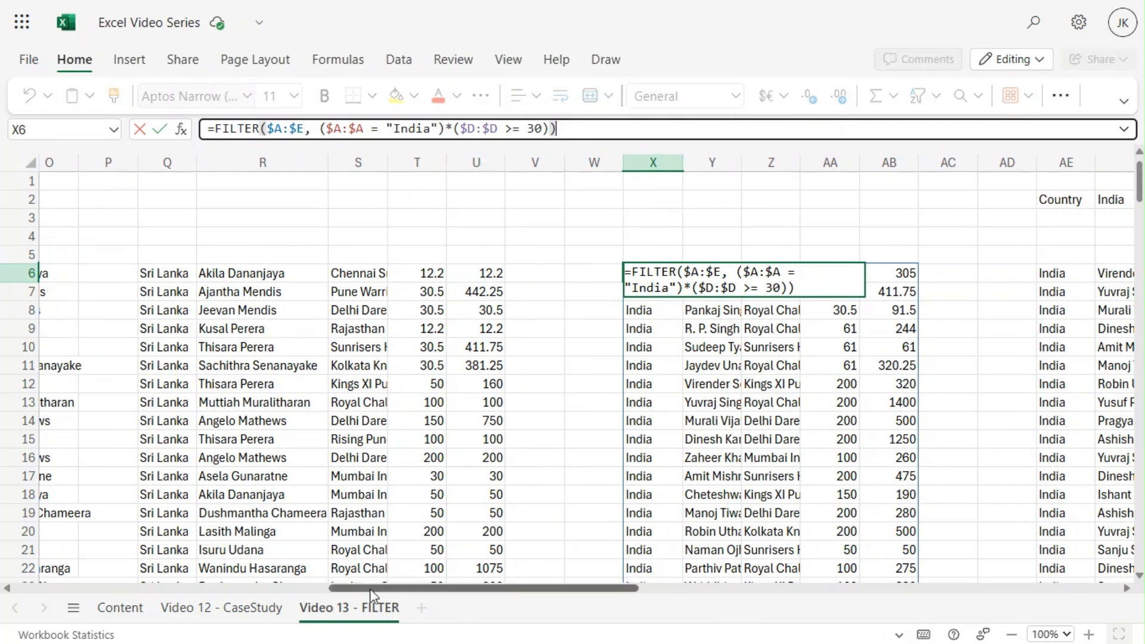
pyautogui.moveTo(370, 588); pyautogui.dragTo(196, 591)
pyautogui.moveTo(181, 638); pyautogui.dragTo(65, 641)
pyautogui.click(643, 223)
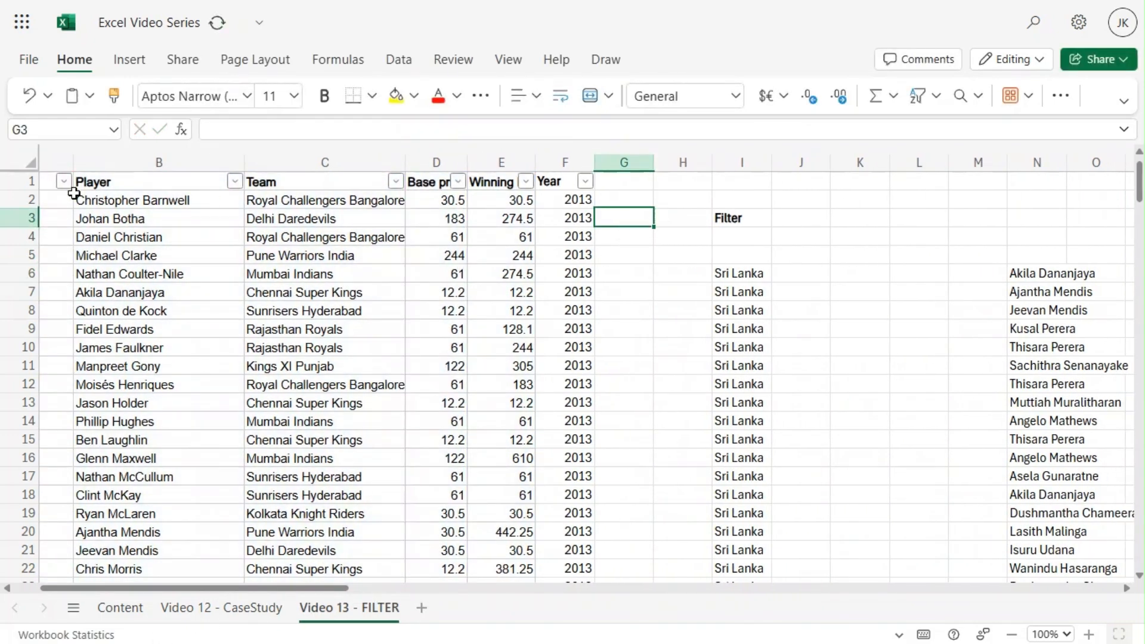
# Step: Copy the Country through Winning bid headers from A1:E1 above both filtered result ranges, starting at Q5 and X5
pyautogui.moveTo(273, 589); pyautogui.dragTo(250, 590)
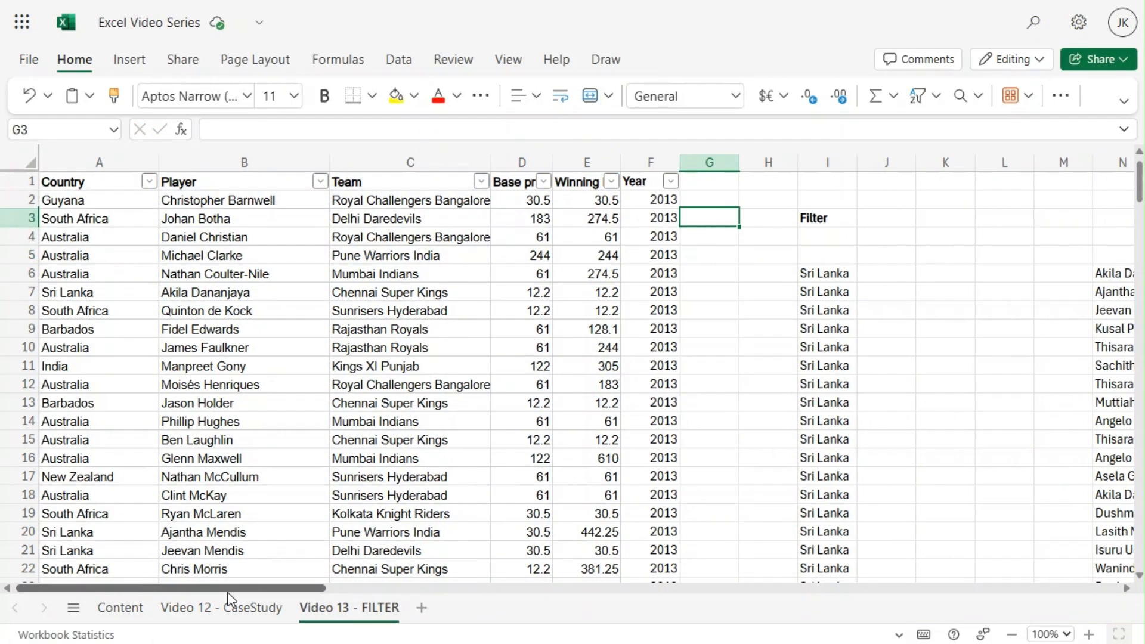
pyautogui.click(51, 190)
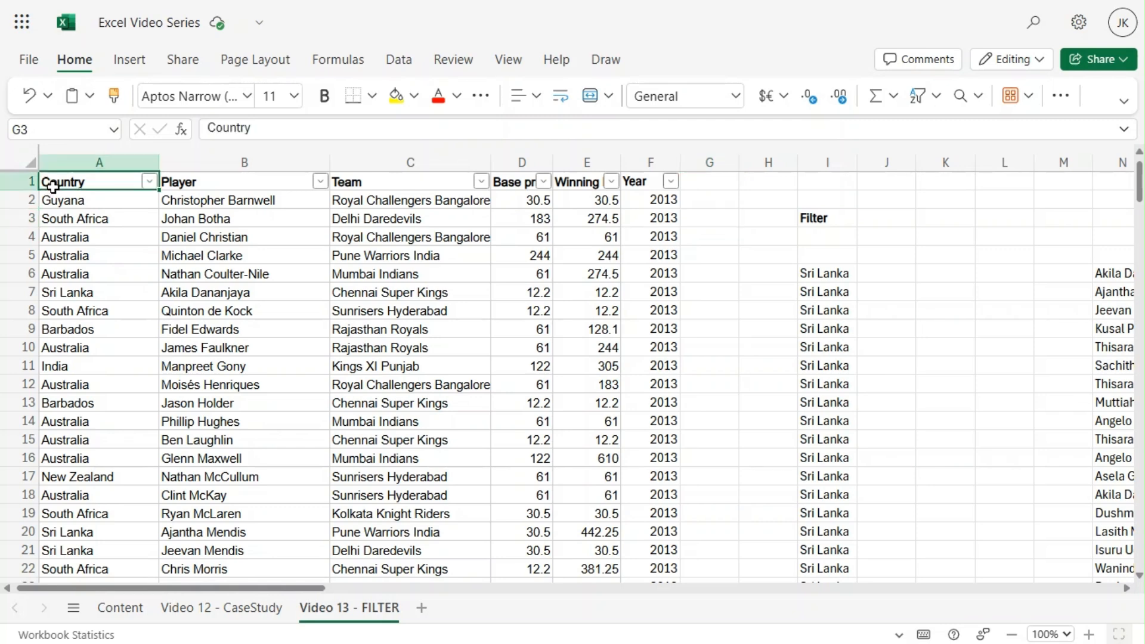
pyautogui.keyDown('shift'); pyautogui.click(589, 182); pyautogui.keyUp('shift')
pyautogui.hotkey('ctrl', 'c')
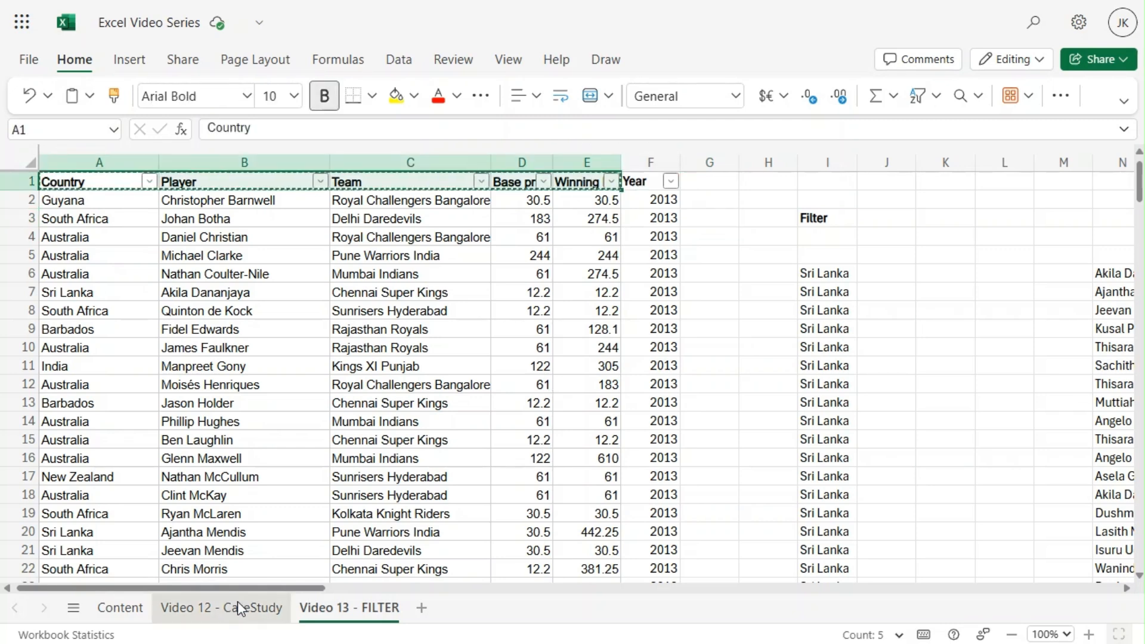
pyautogui.moveTo(245, 589); pyautogui.dragTo(544, 590)
pyautogui.click(270, 254)
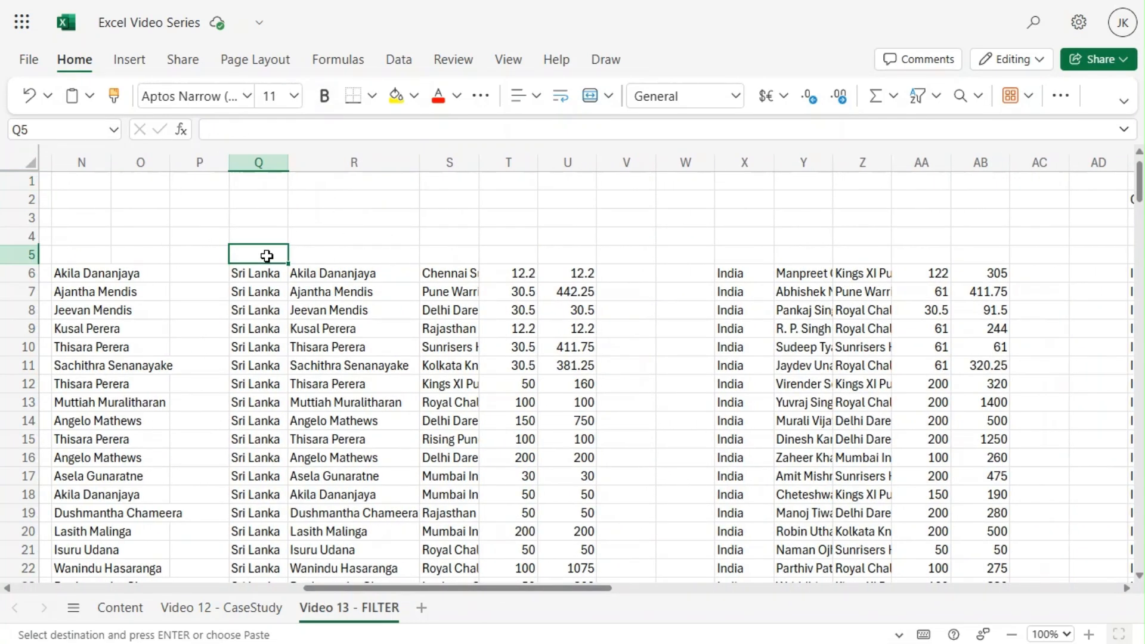
pyautogui.hotkey('ctrl', 'v')
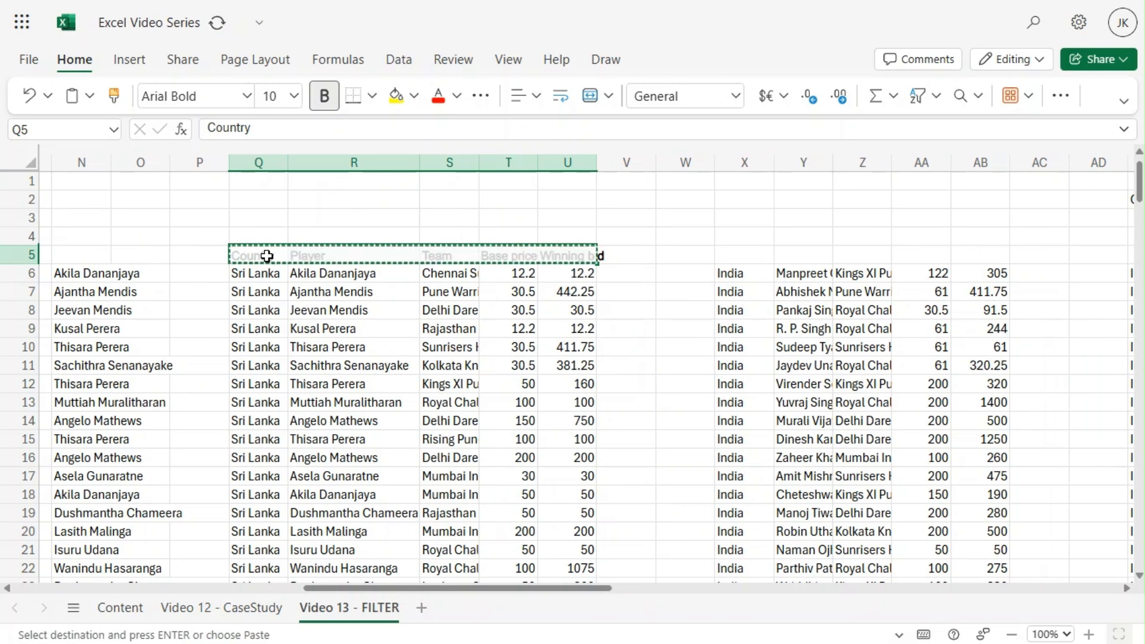
pyautogui.click(753, 256)
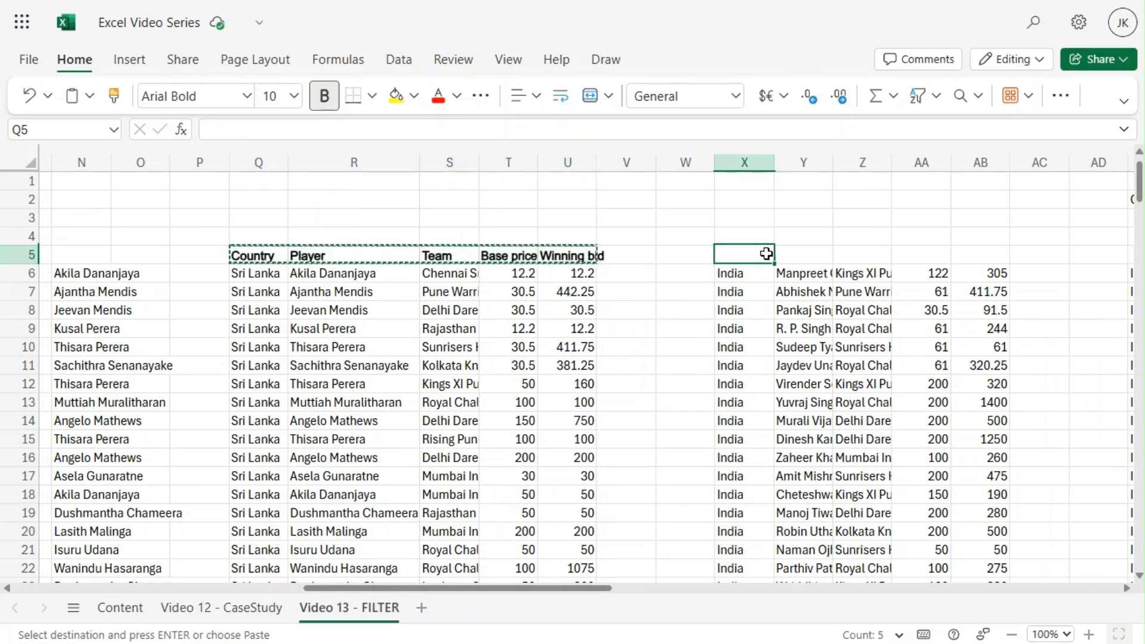
pyautogui.hotkey('ctrl', 'v')
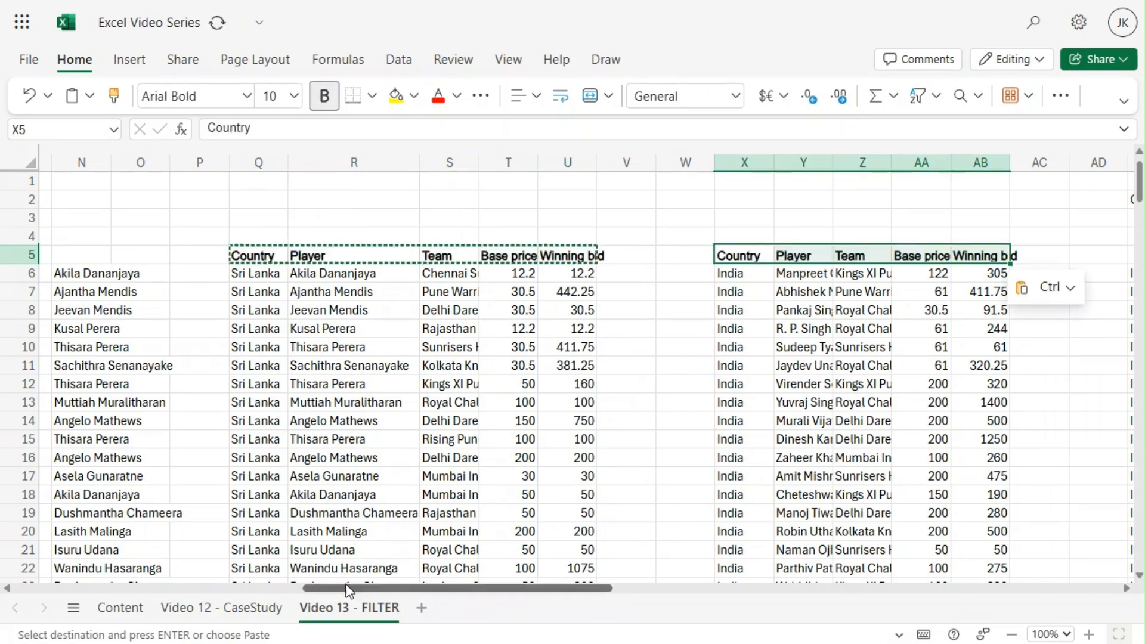
# Step: Examine the FILTER formula in cell X6, focusing on the second condition that tests the base price in column D
pyautogui.moveTo(350, 590); pyautogui.dragTo(374, 595)
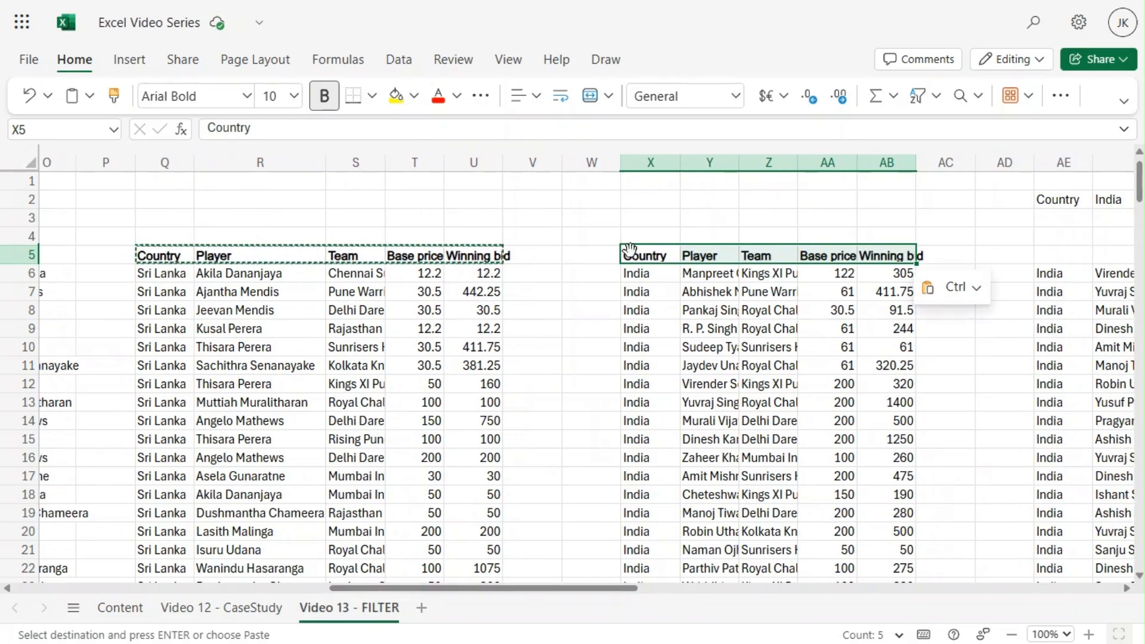
pyautogui.click(635, 274)
pyautogui.click(576, 127)
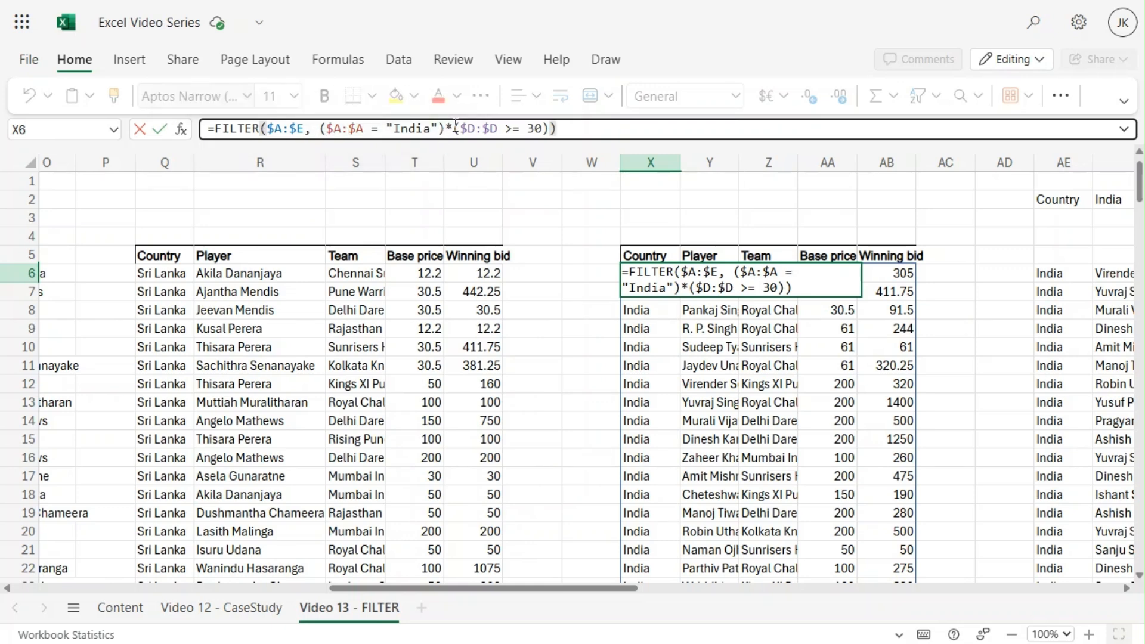
pyautogui.moveTo(453, 129); pyautogui.dragTo(550, 129)
pyautogui.click(452, 128)
pyautogui.moveTo(458, 126)
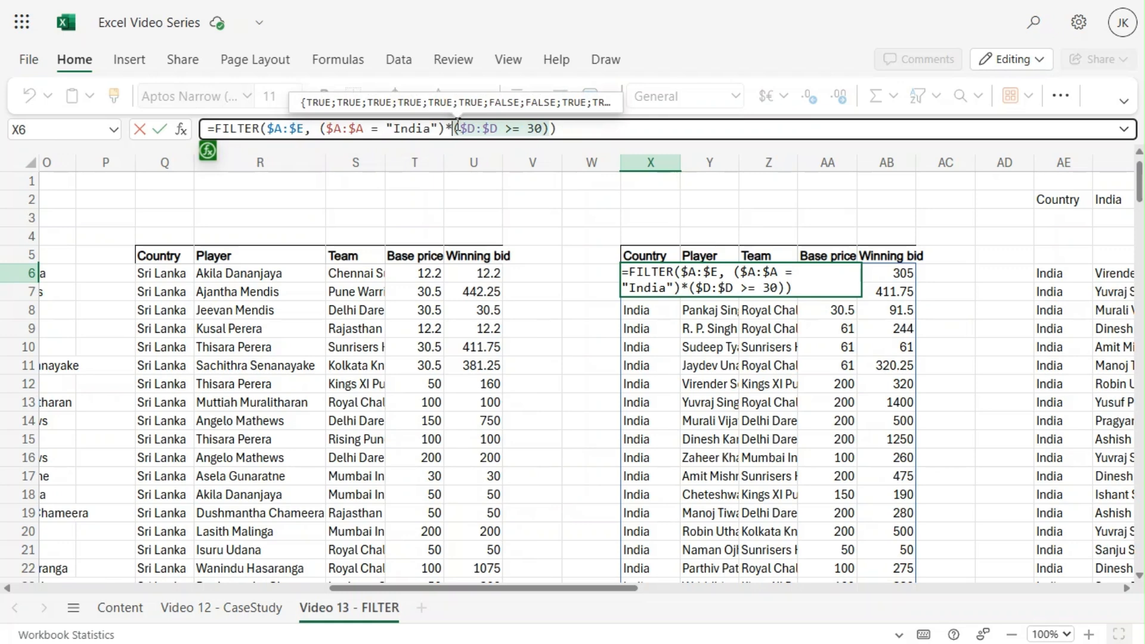
pyautogui.click(586, 129)
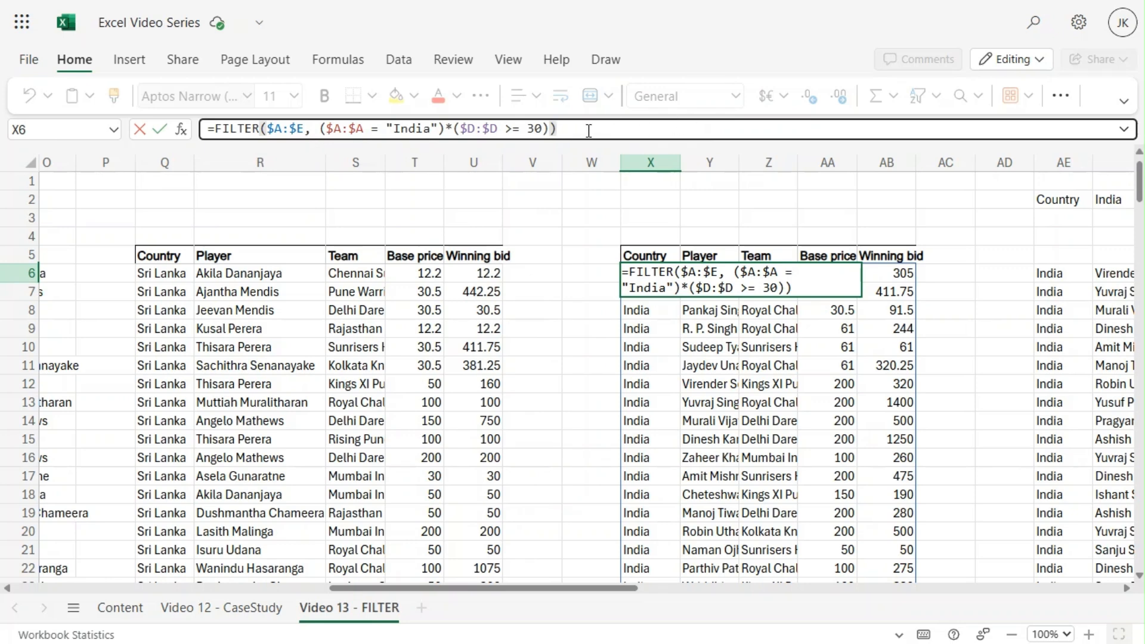
pyautogui.press('Return')
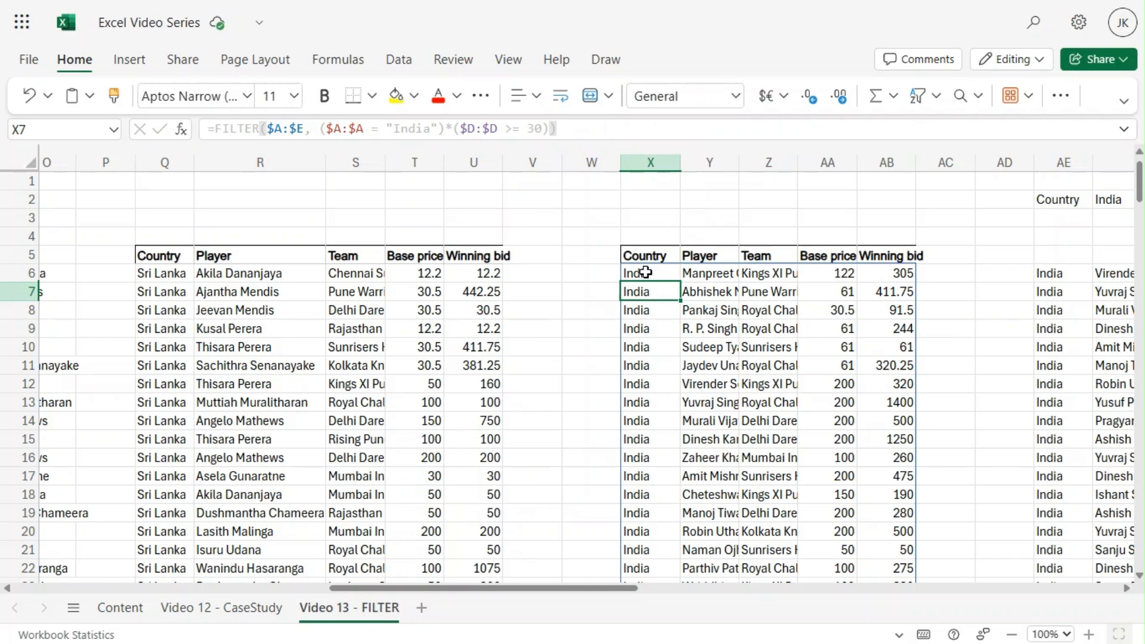
# Step: Set the minimum base price condition in cell X6's FILTER formula to 200
pyautogui.click(644, 255)
pyautogui.click(631, 273)
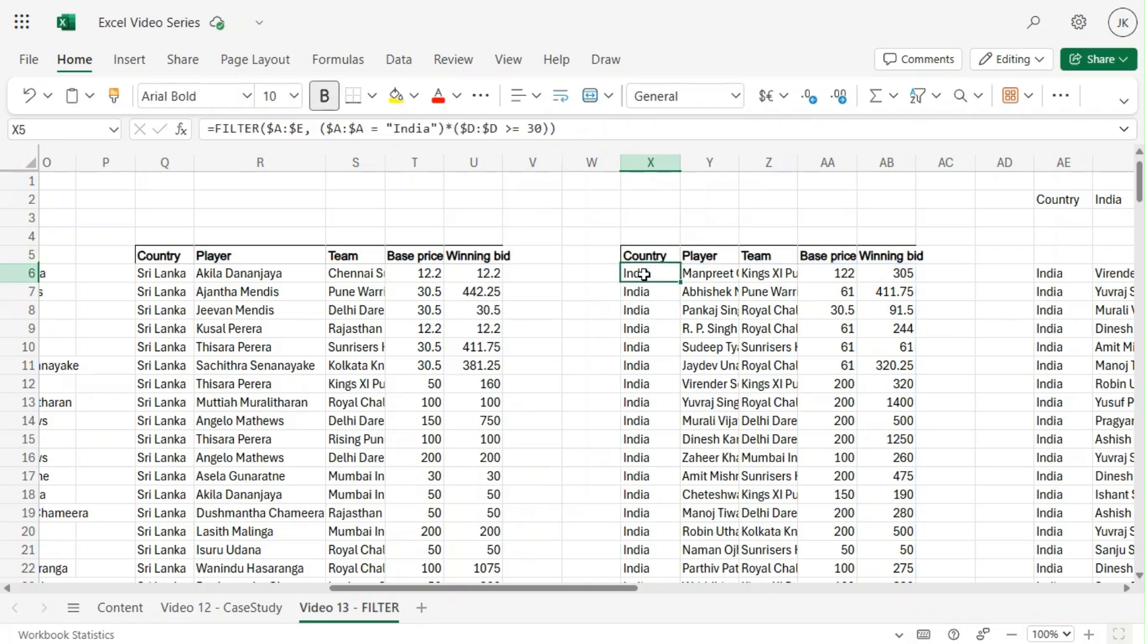
pyautogui.click(534, 130)
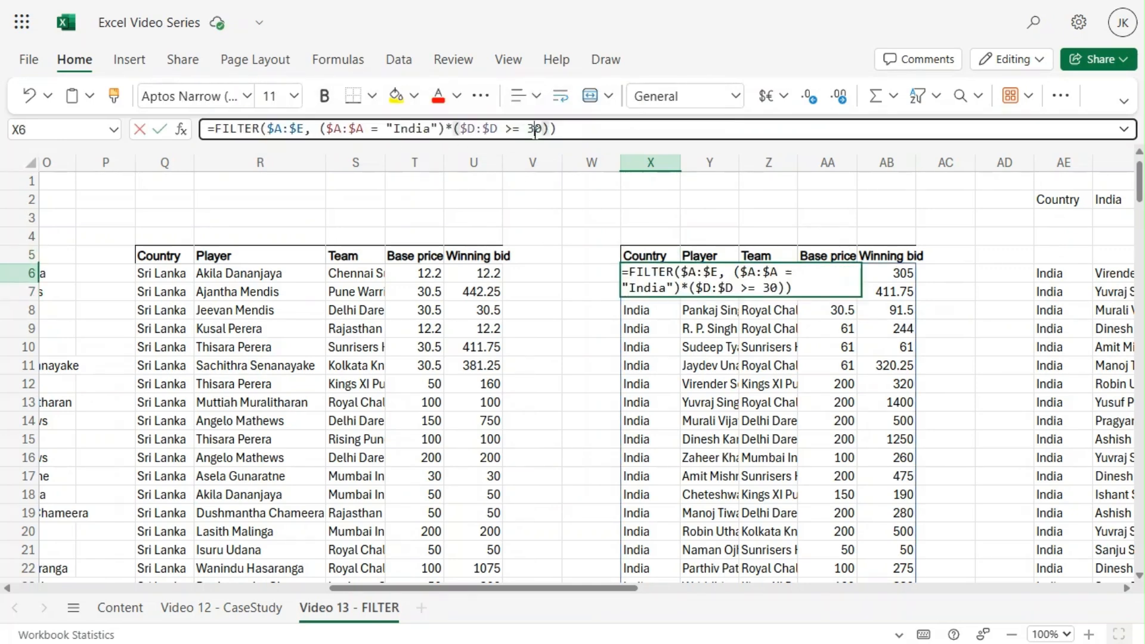
pyautogui.press('BackSpace')
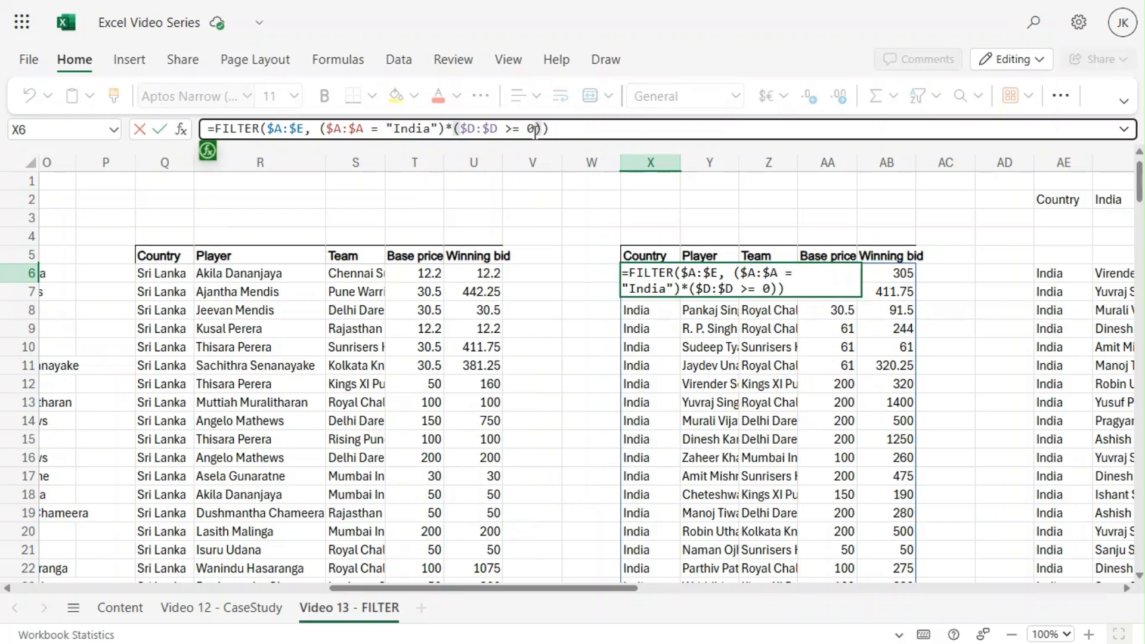
pyautogui.write('20')
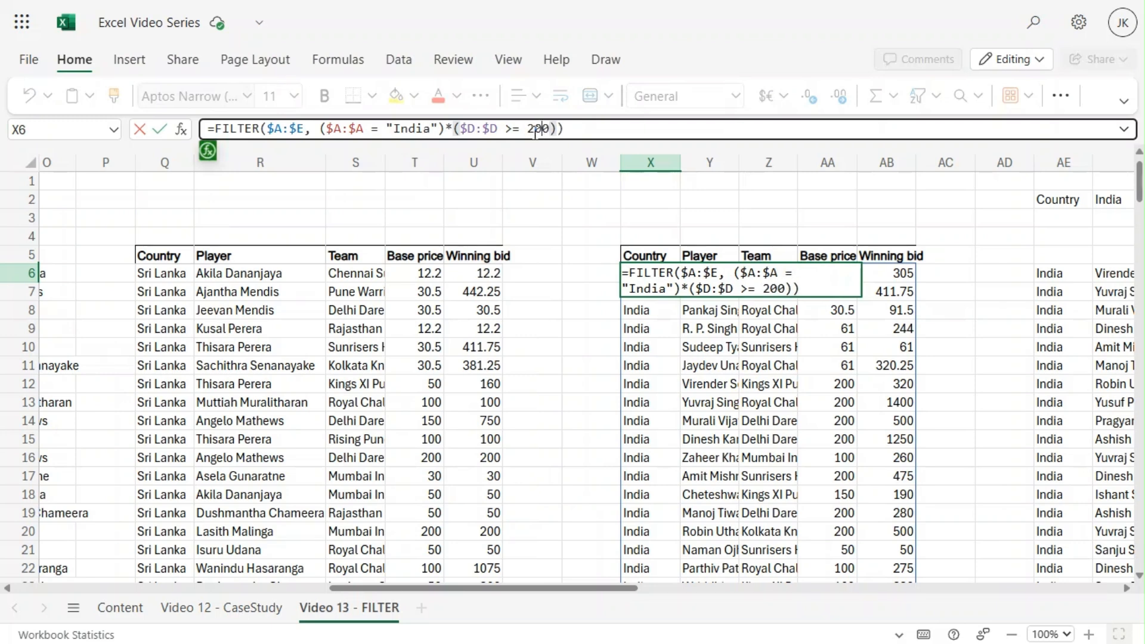
pyautogui.press('Return')
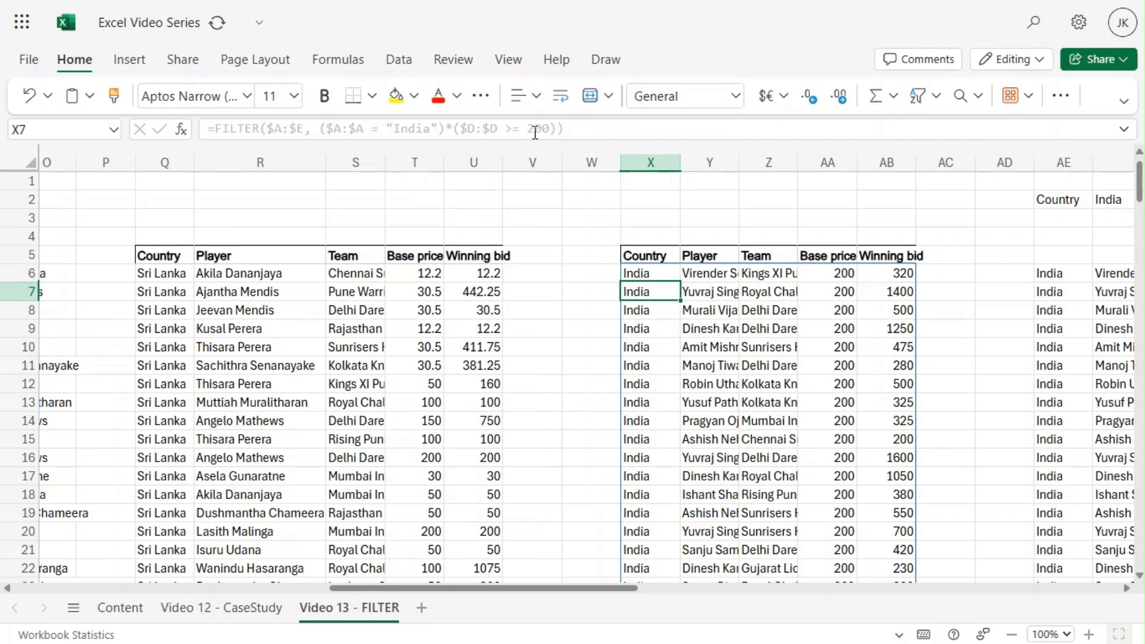
# Step: Check the base prices and the full extent of the country column in the results spilled from cell X6
pyautogui.click(823, 387)
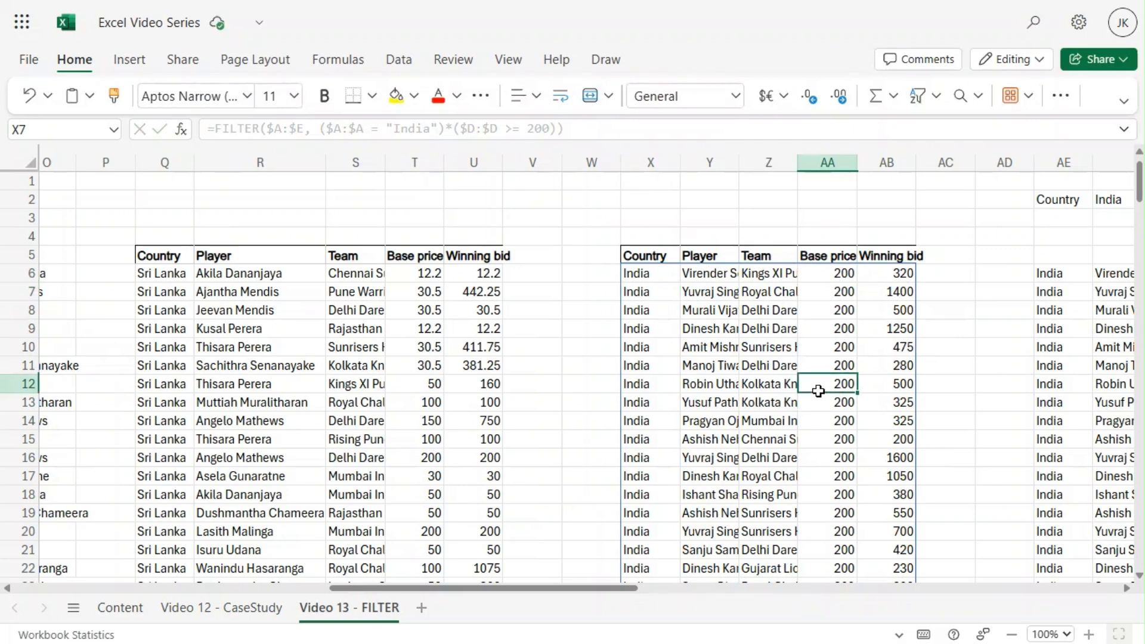
pyautogui.click(648, 271)
pyautogui.hotkey('ctrl', 'shift', 'Down')
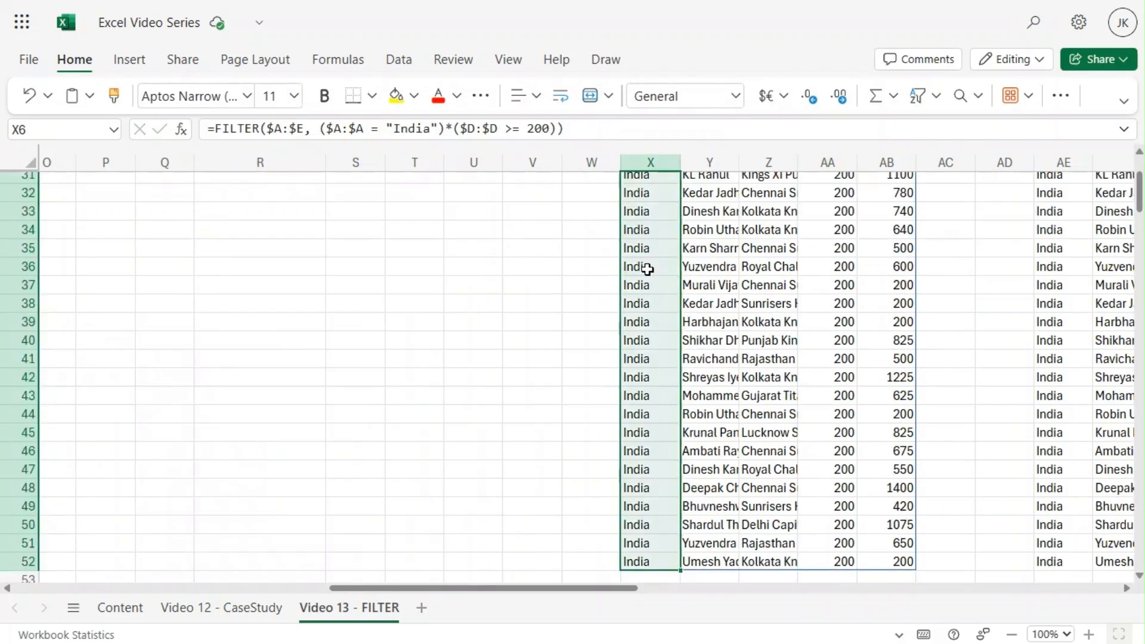
pyautogui.click(641, 507)
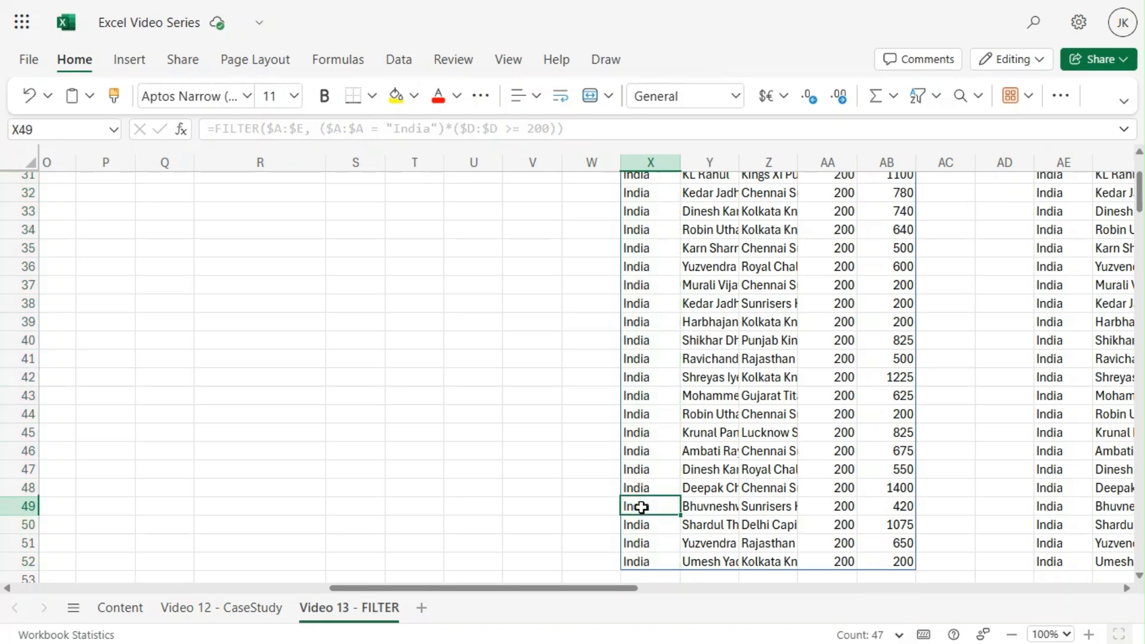
pyautogui.hotkey('ctrl', 'Up')
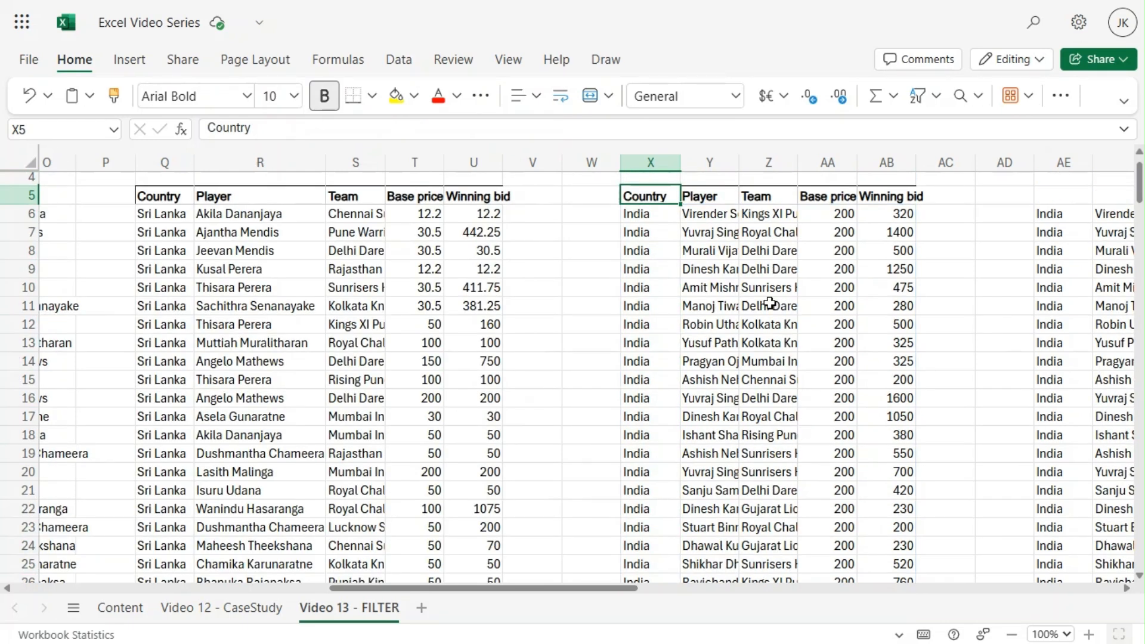
# Step: Review the player, team, base price and winning bid values in the first two records spilled from cell X6
pyautogui.click(732, 213)
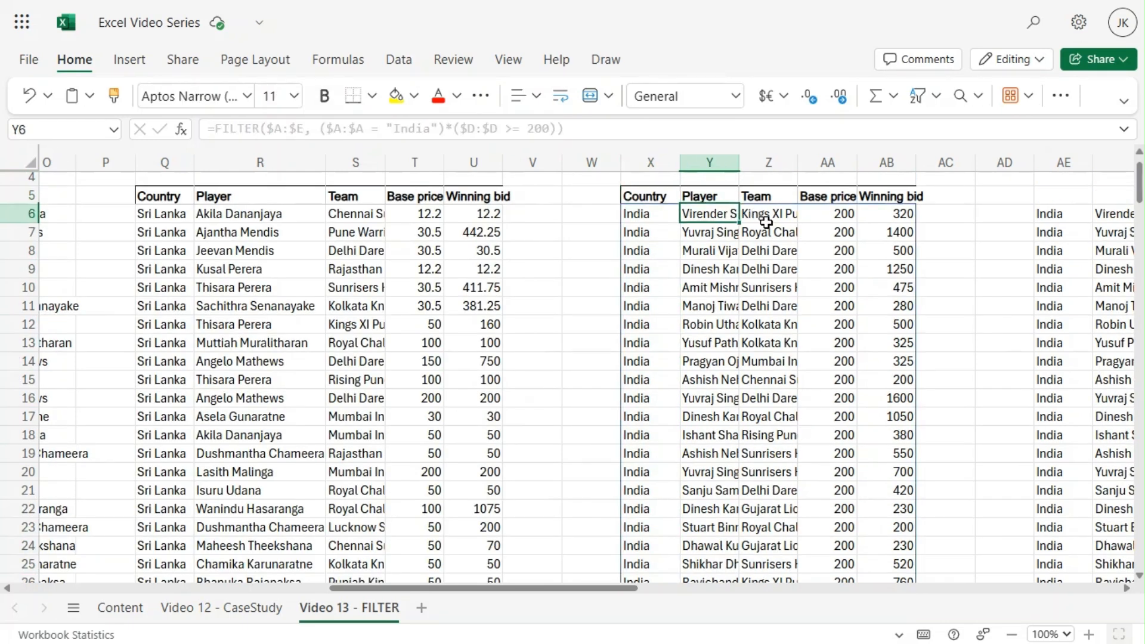
pyautogui.click(571, 260)
pyautogui.click(705, 210)
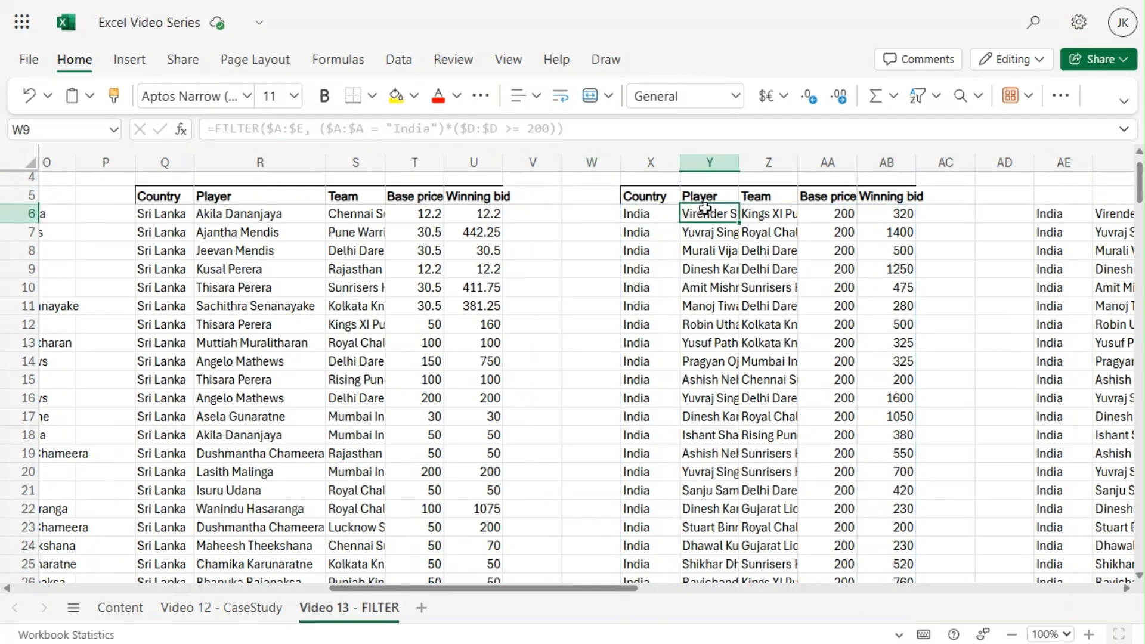
pyautogui.click(791, 218)
pyautogui.click(838, 216)
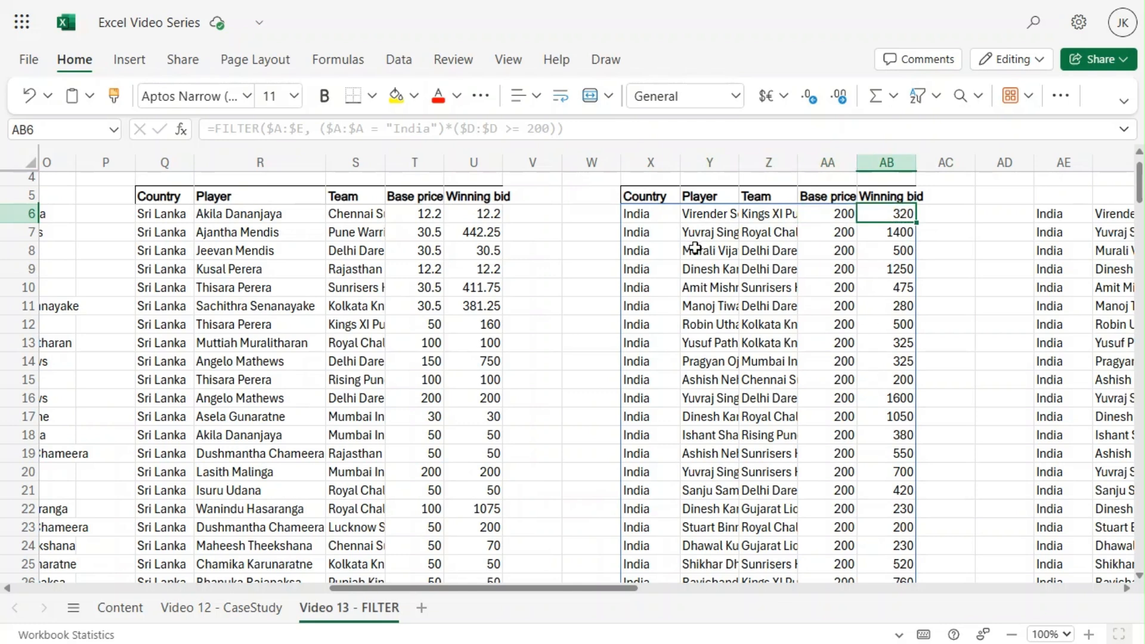
pyautogui.click(695, 233)
pyautogui.click(787, 231)
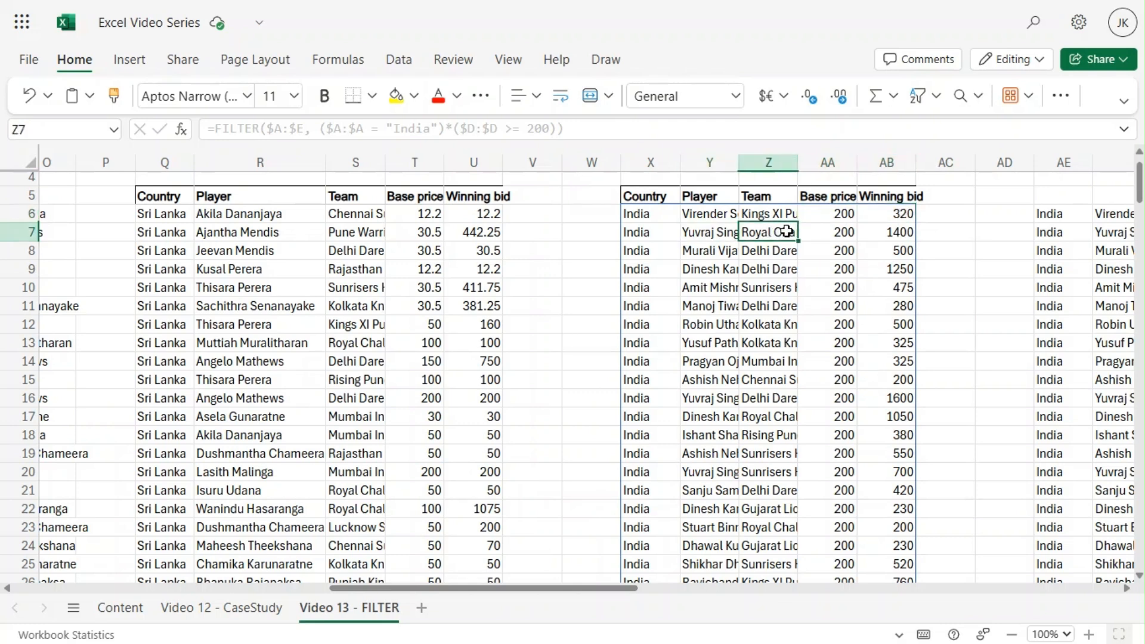
pyautogui.click(836, 234)
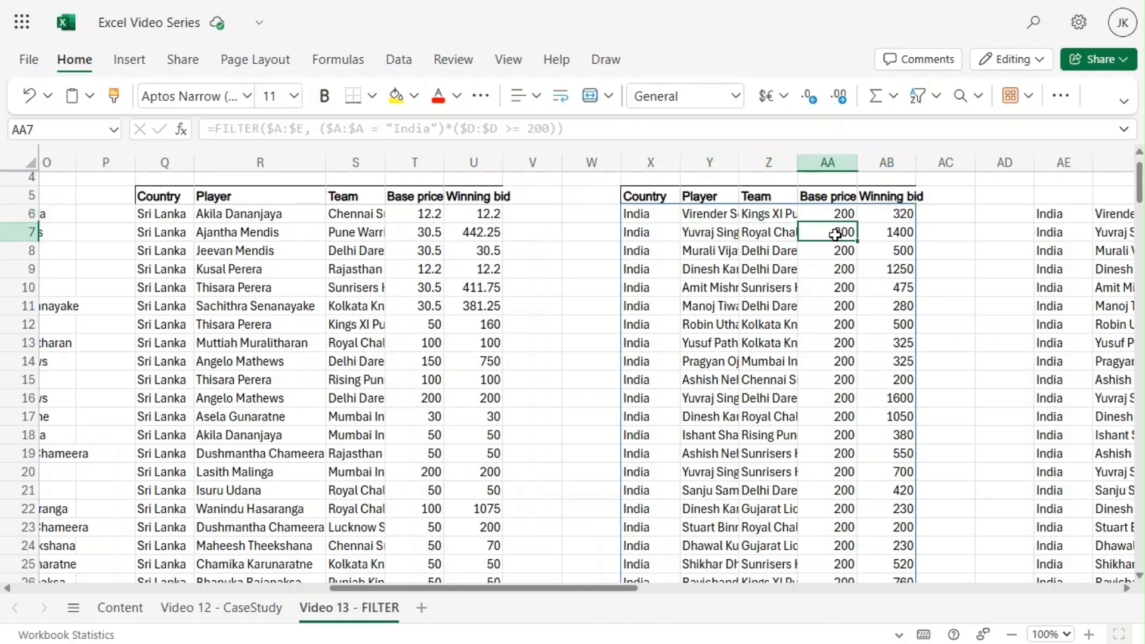
pyautogui.click(888, 234)
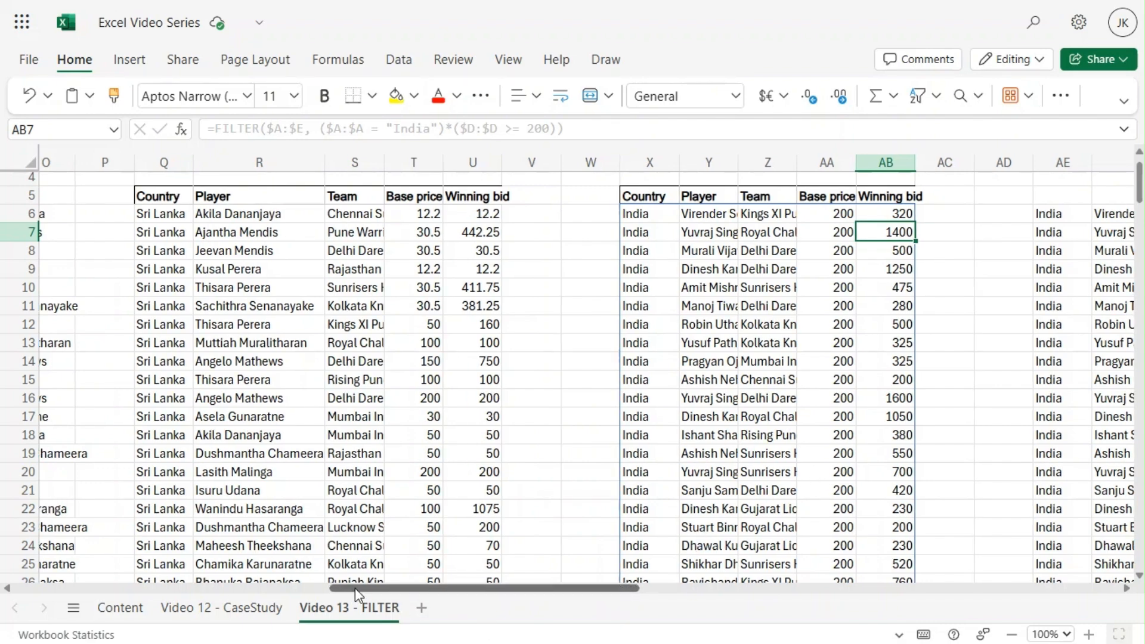
# Step: Copy the Country through Year headers from A1:F1 above the cell-referenced filter results, starting at AE5
pyautogui.moveTo(353, 589); pyautogui.dragTo(94, 621)
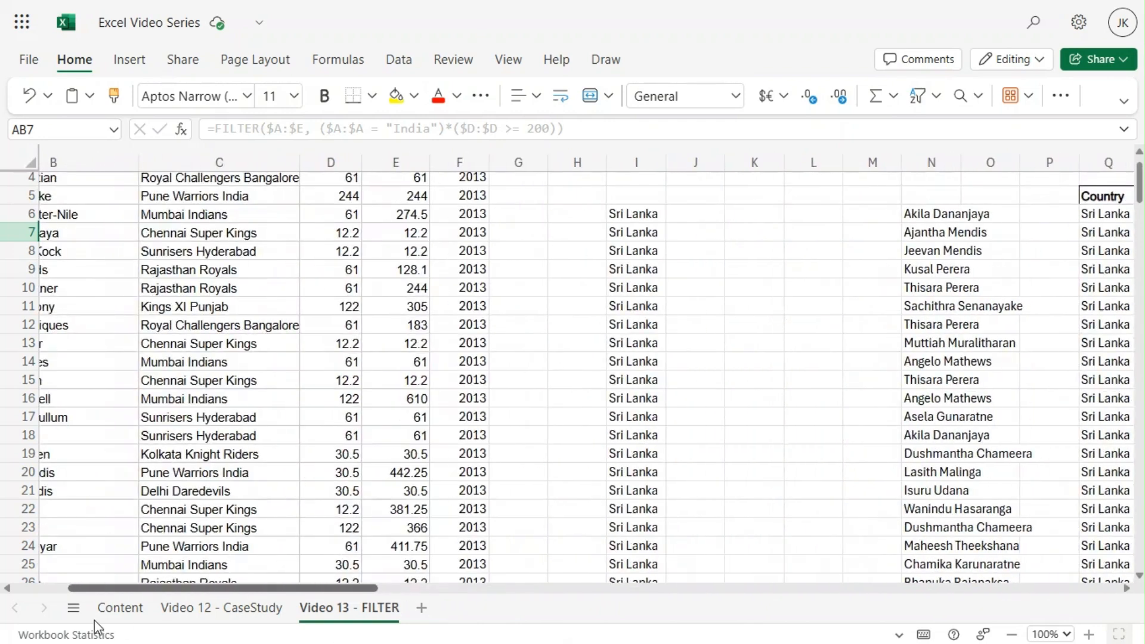
pyautogui.scroll(1, 155, 404)
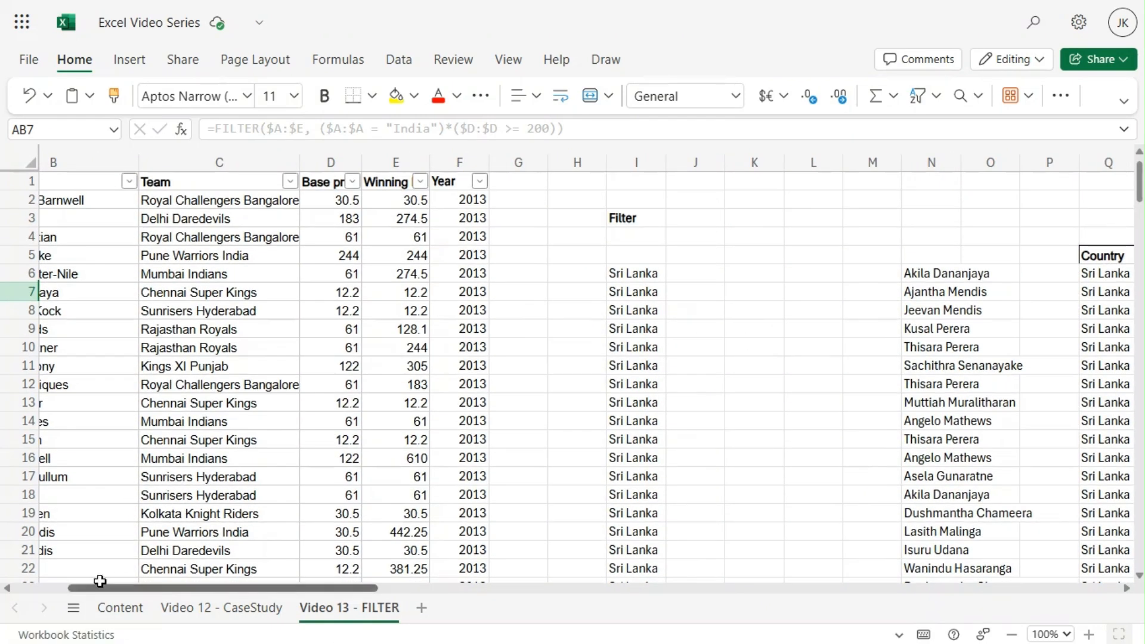
pyautogui.moveTo(95, 588); pyautogui.dragTo(44, 588)
pyautogui.click(112, 185)
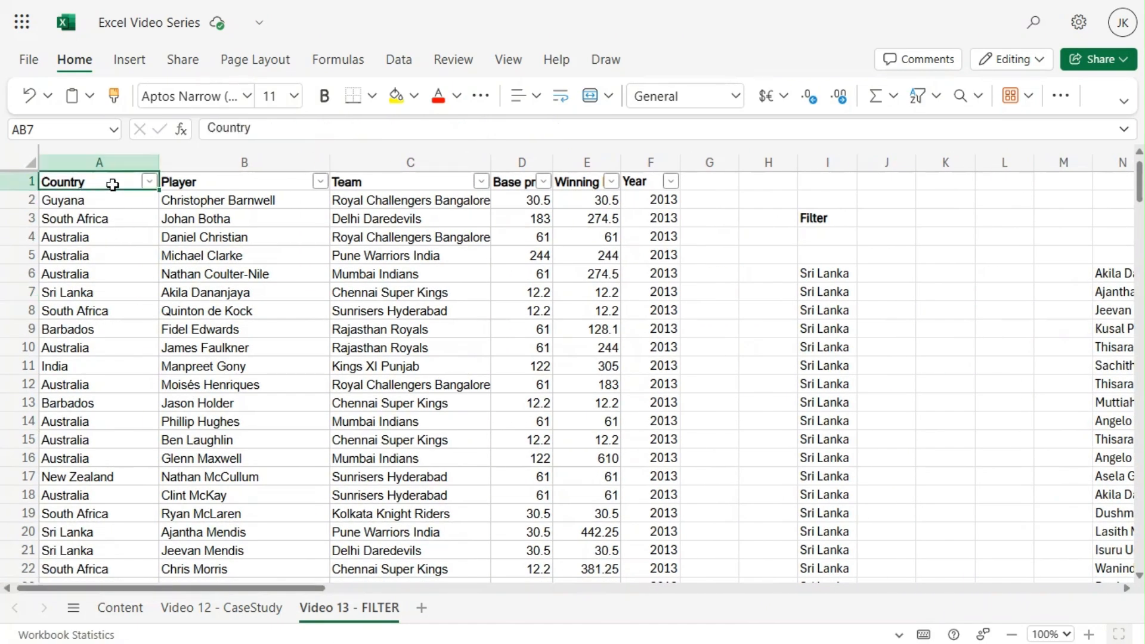
pyautogui.keyDown('shift'); pyautogui.click(649, 181); pyautogui.keyUp('shift')
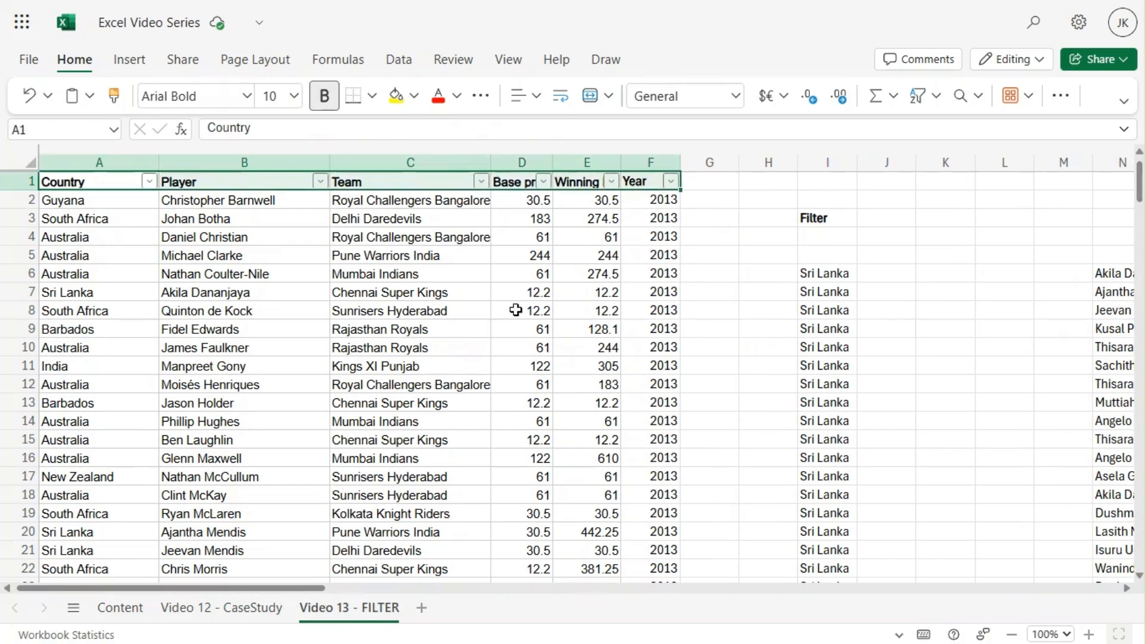
pyautogui.hotkey('ctrl', 'c')
pyautogui.moveTo(217, 589); pyautogui.dragTo(711, 630)
pyautogui.click(425, 256)
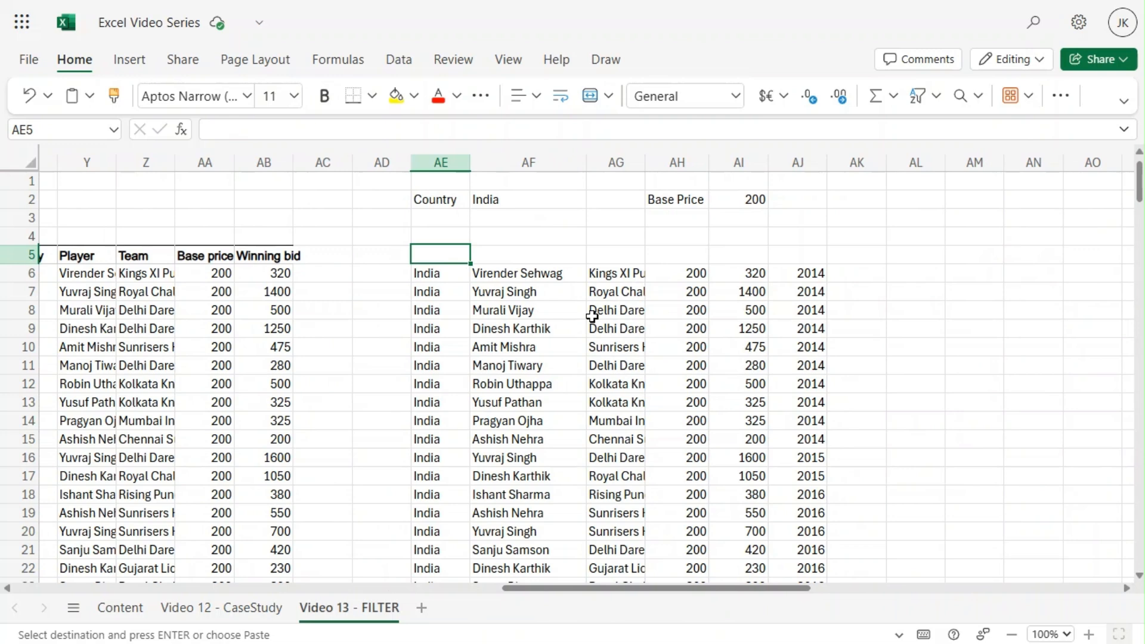
pyautogui.hotkey('ctrl', 'v')
pyautogui.click(936, 316)
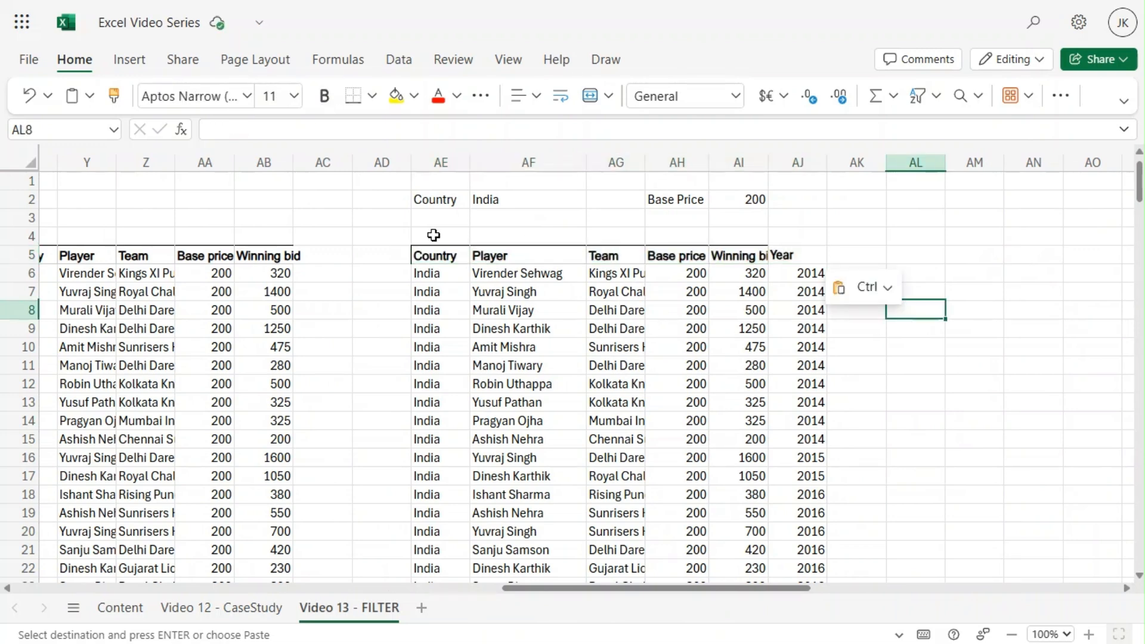
# Step: Examine how the FILTER formula in cell AE6 references the country and base price criteria cells, and dismiss the table formatting suggestion
pyautogui.click(430, 274)
pyautogui.click(584, 130)
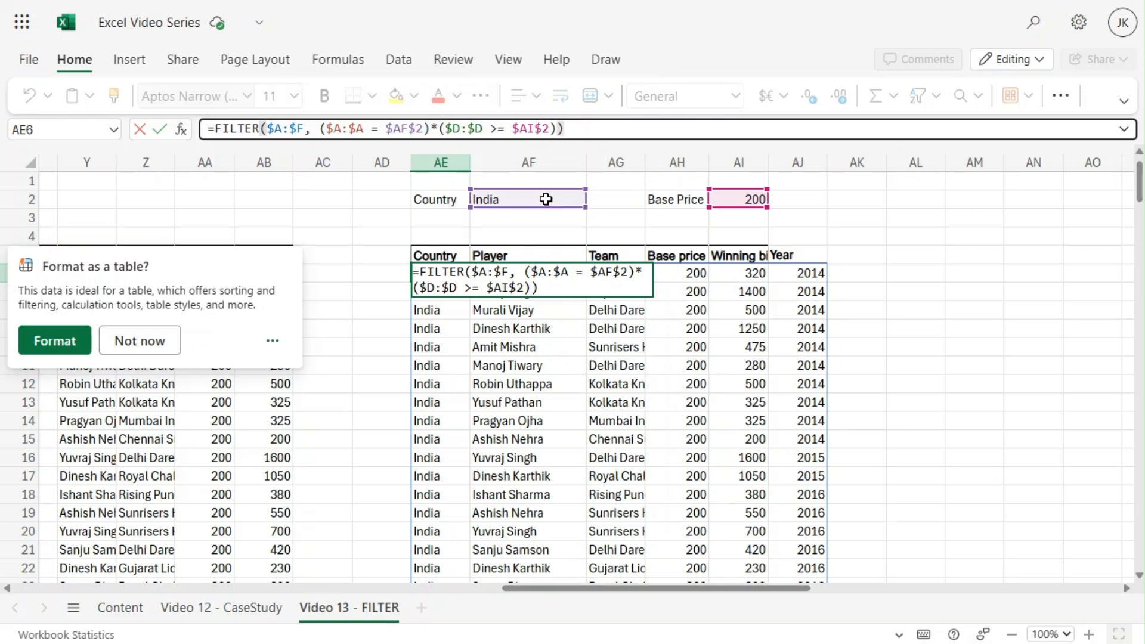
pyautogui.click(140, 341)
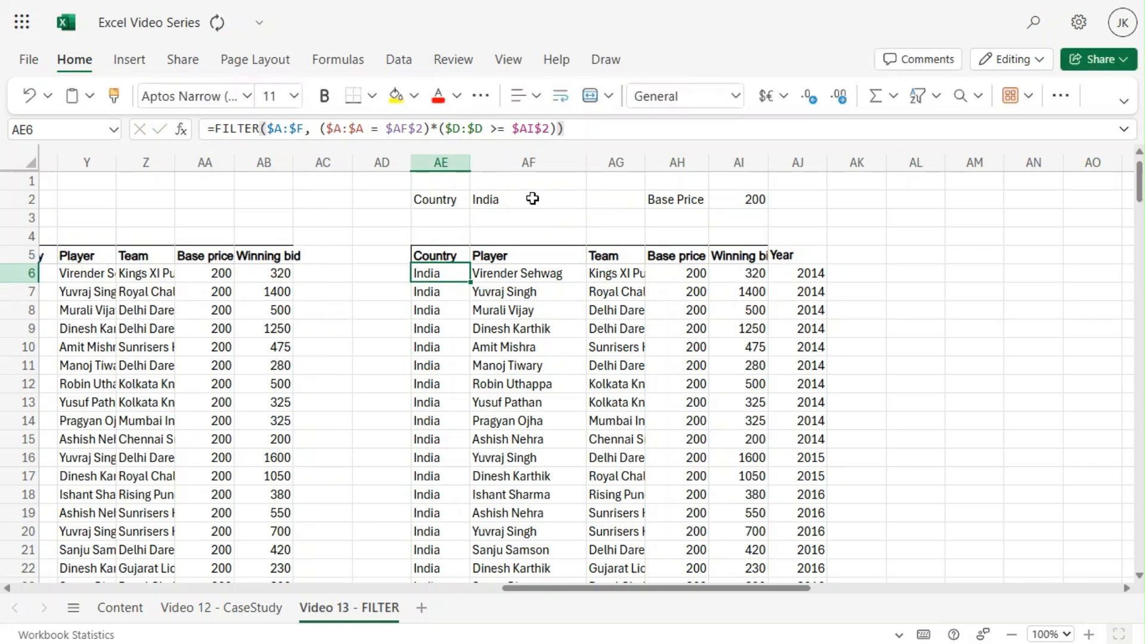
# Step: Review how the two conditions are multiplied inside the FILTER formula in cell AE6, and exit the formula without editing it
pyautogui.click(532, 199)
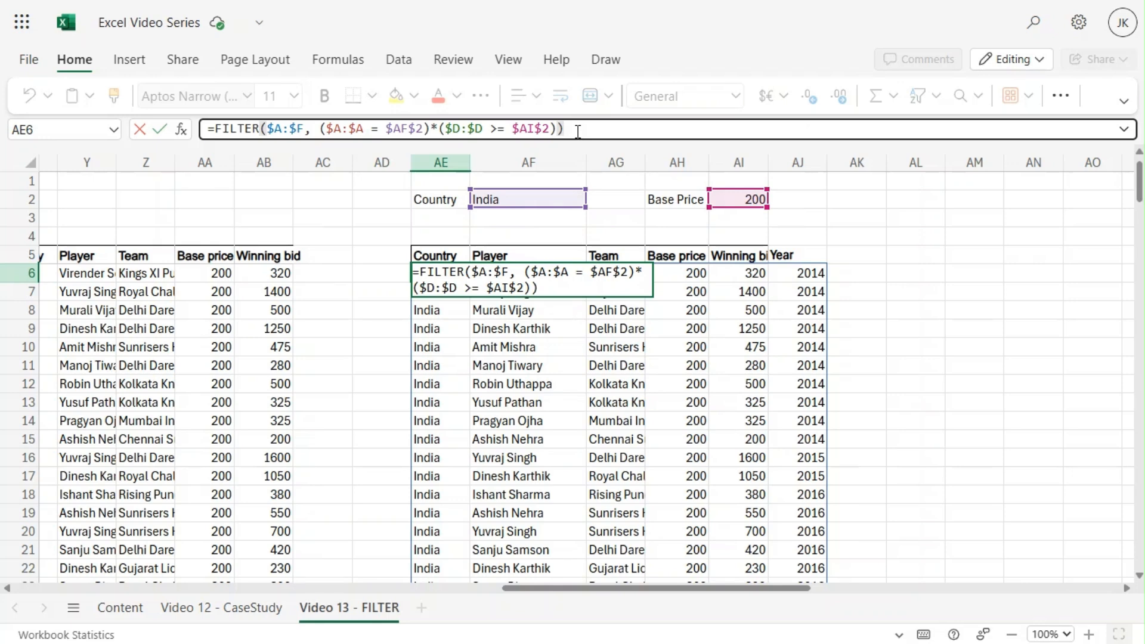
pyautogui.moveTo(480, 135)
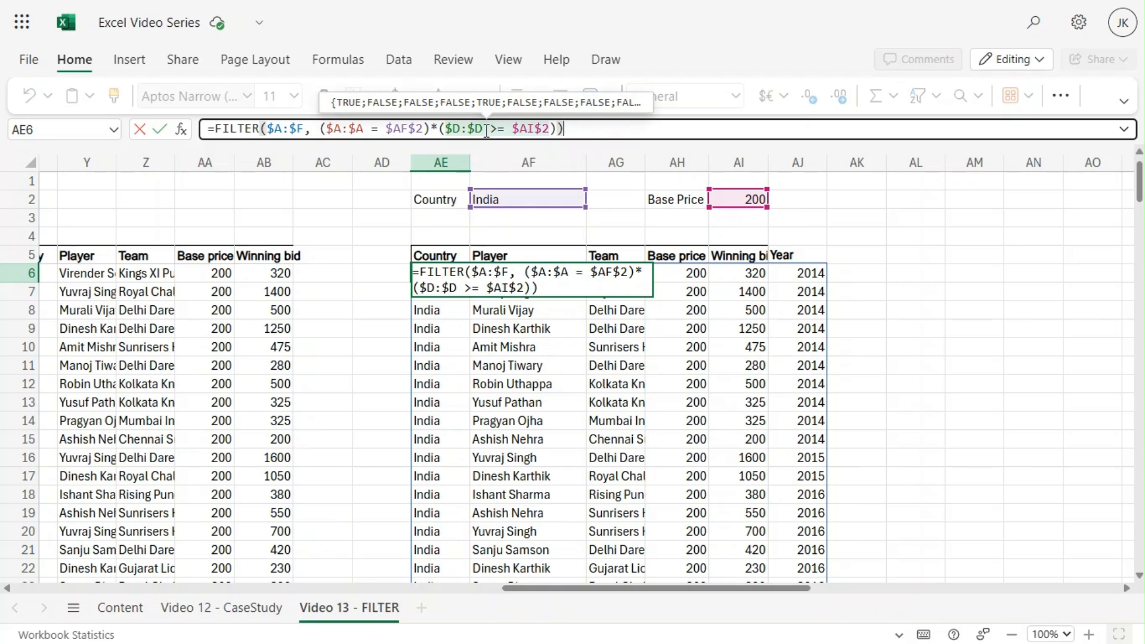
pyautogui.click(987, 273)
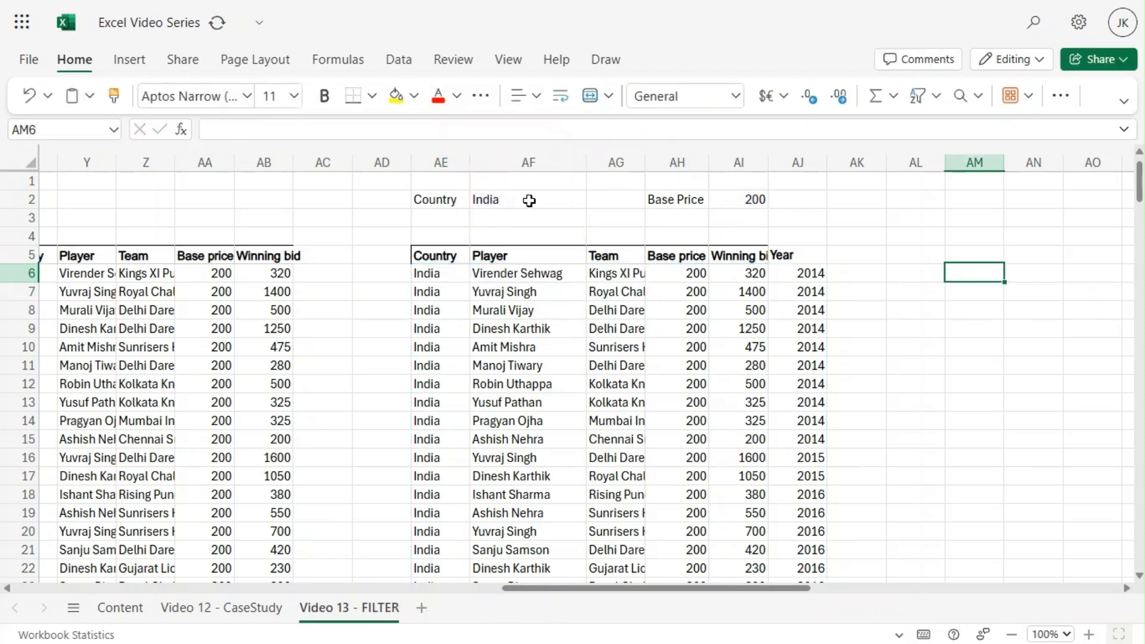
# Step: Set the country criterion in cell AF2 to Australia and look through the filtered records below it
pyautogui.click(529, 201)
pyautogui.write('Australia')
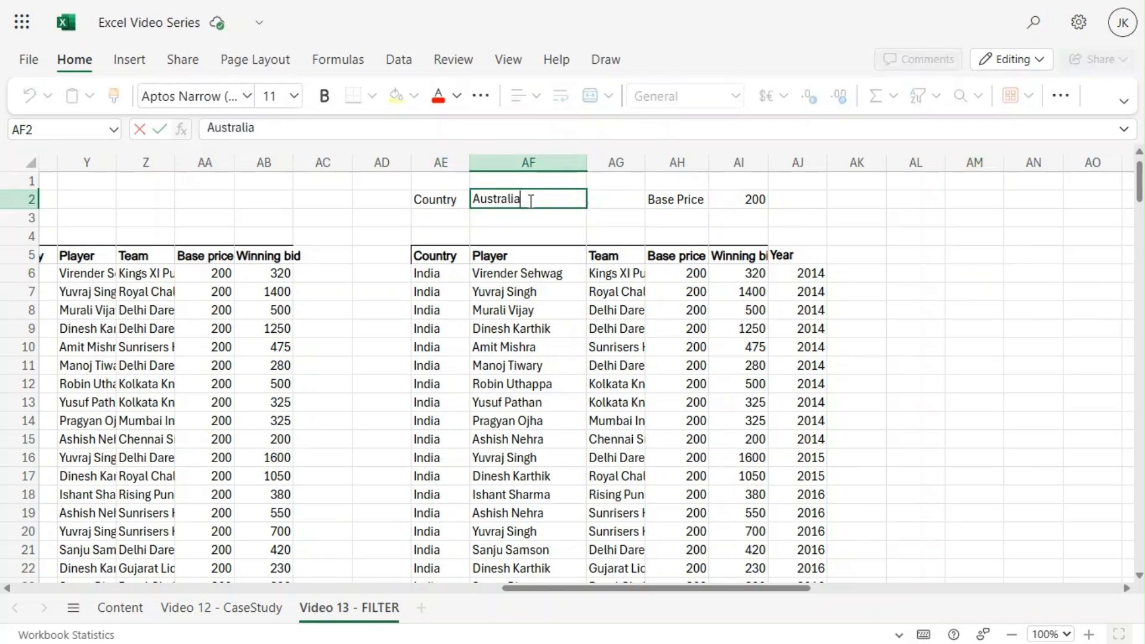
pyautogui.press('Return')
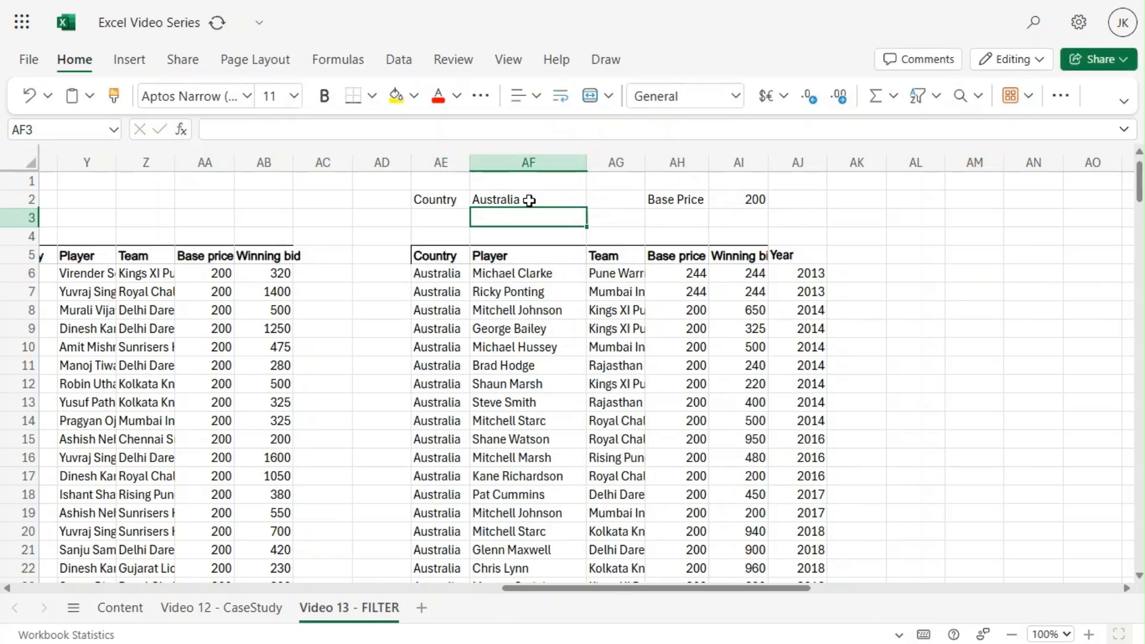
pyautogui.scroll(-3, 562, 333)
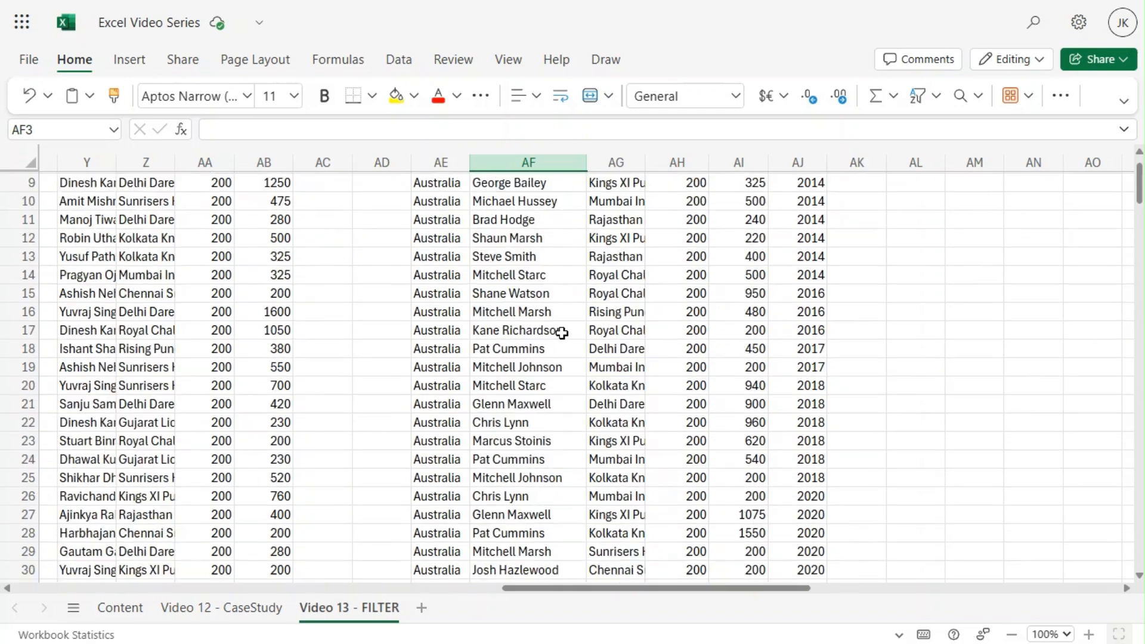
pyautogui.scroll(3, 633, 295)
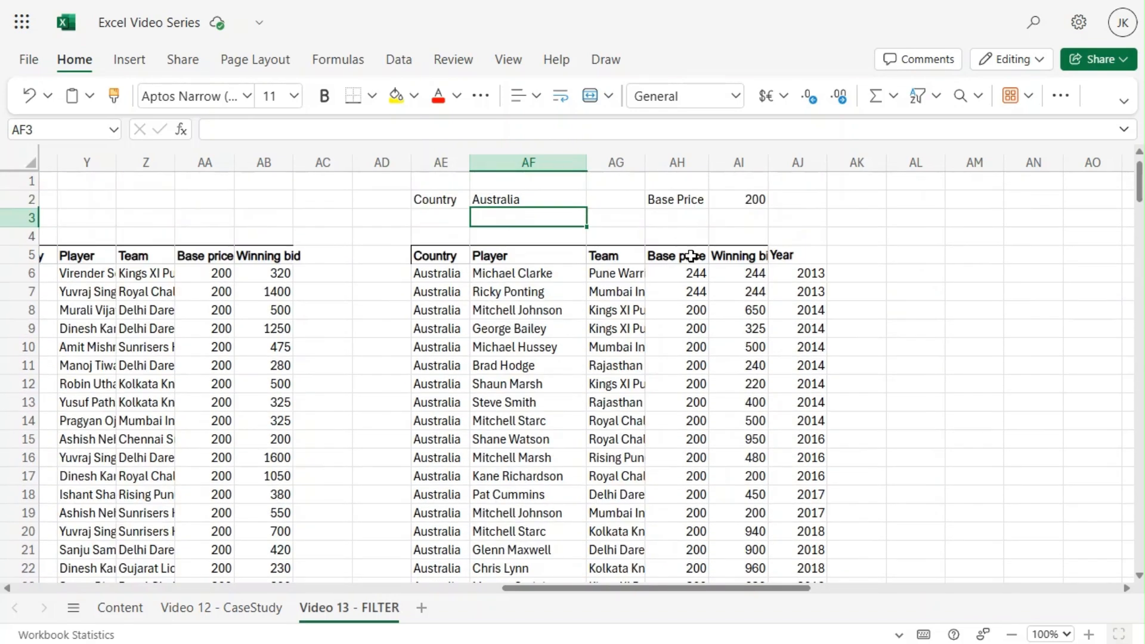
# Step: Set the country criterion in cell AF2 to South Africa for the cell-referenced filter
pyautogui.click(544, 198)
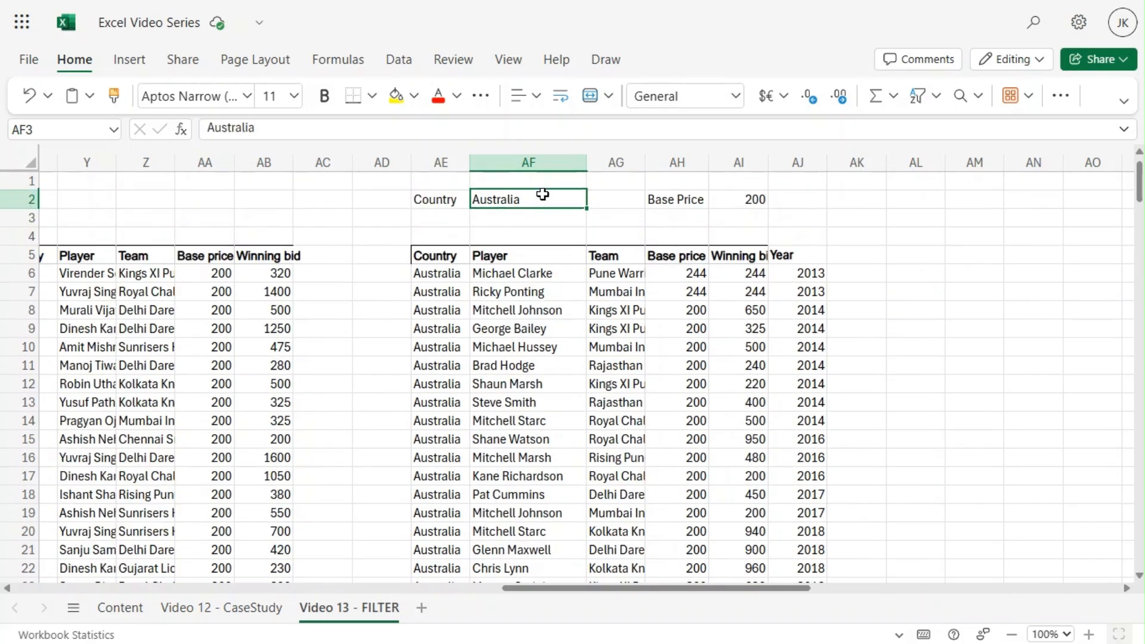
pyautogui.write('South Afria')
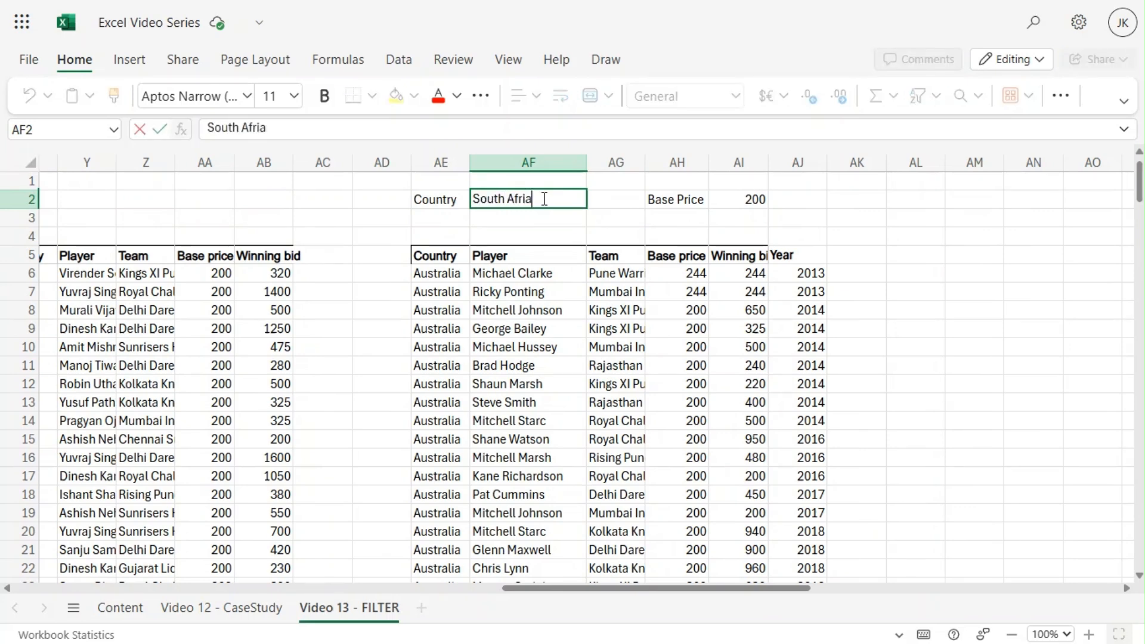
pyautogui.press('BackSpace')
pyautogui.write('ca')
pyautogui.press('Return')
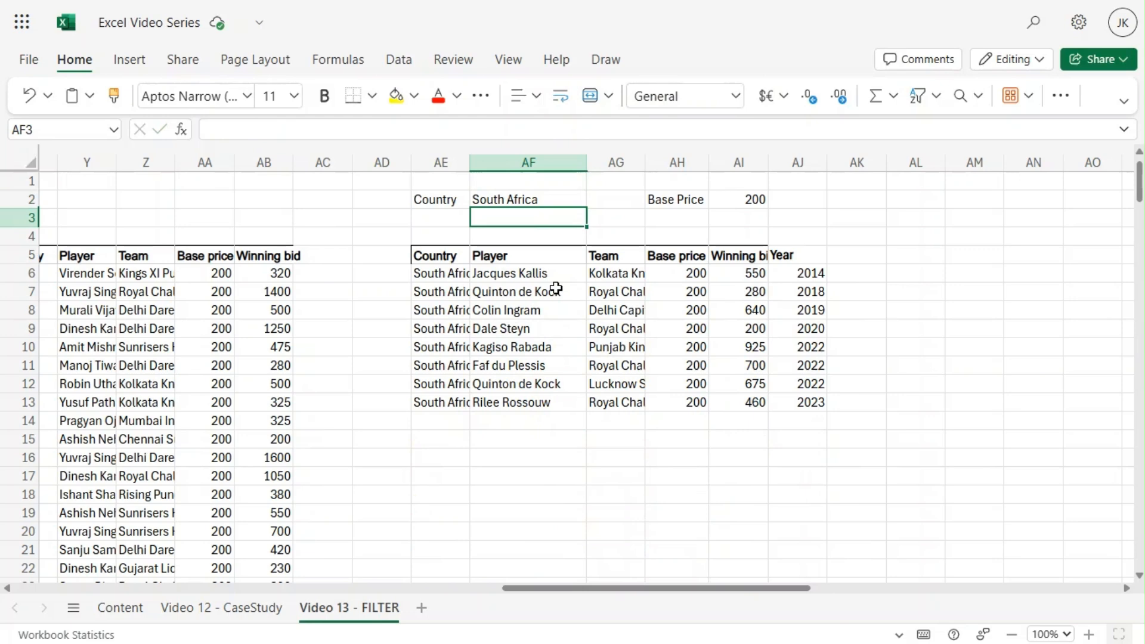
pyautogui.click(530, 200)
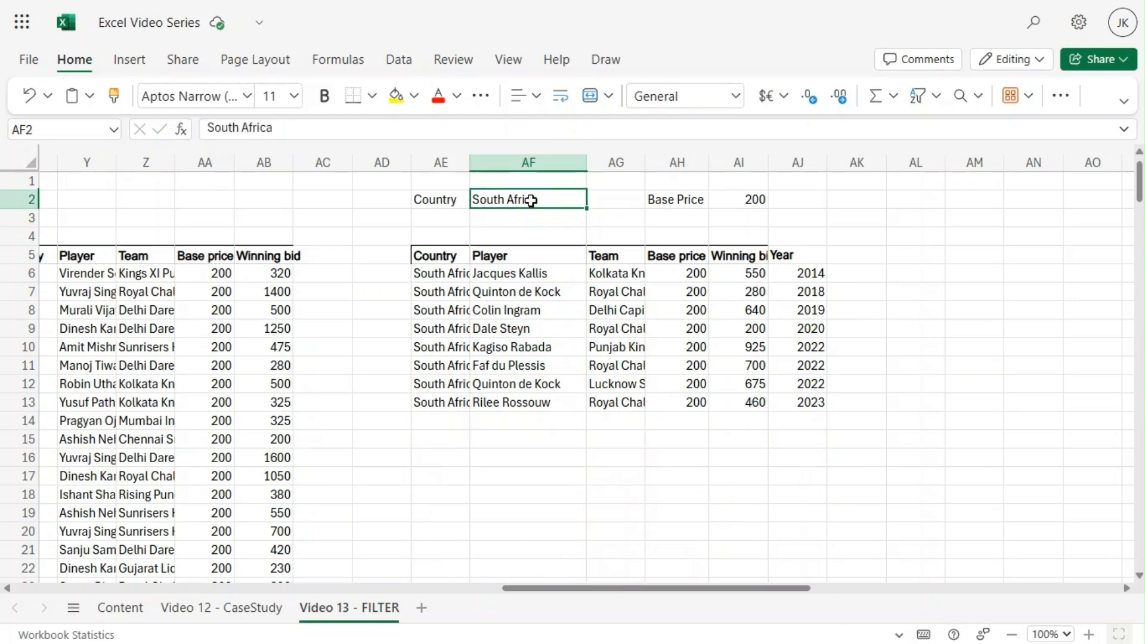